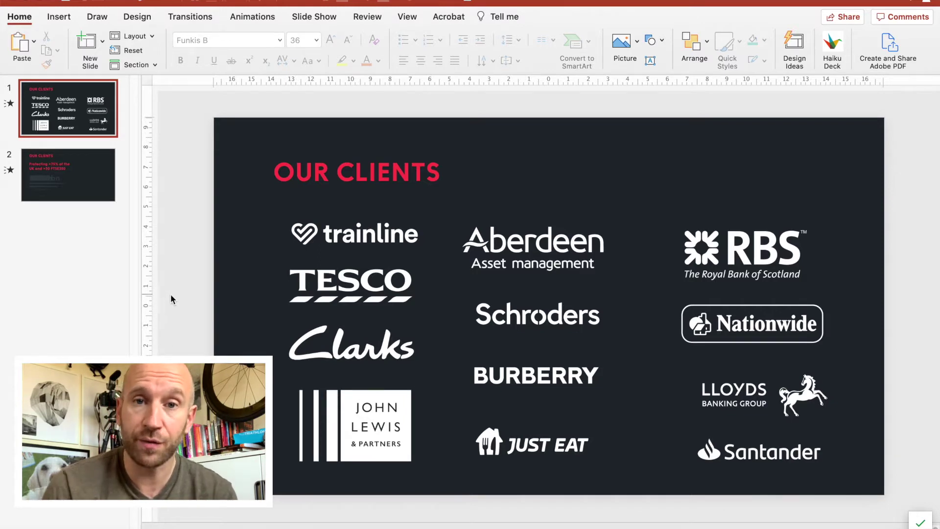
- Raise the trainline logo and nudge the TESCO and Clarks logos into place in the left column
{"action": "left_click", "coordinate": [357, 230]}
{"action": "left_click_drag", "start_coordinate": [357, 231], "coordinate": [356, 214]}
{"action": "mouse_move", "coordinate": [374, 283]}
{"action": "left_mouse_down"}
{"action": "mouse_move", "coordinate": [356, 274]}
{"action": "mouse_move", "coordinate": [378, 268]}
{"action": "left_mouse_up"}
{"action": "mouse_move", "coordinate": [366, 352]}
{"action": "left_mouse_down"}
{"action": "mouse_move", "coordinate": [374, 361]}
{"action": "mouse_move", "coordinate": [374, 344]}
{"action": "left_mouse_up"}
{"action": "left_click", "coordinate": [370, 415]}
{"action": "mouse_move", "coordinate": [375, 278]}
{"action": "left_mouse_down"}
{"action": "mouse_move", "coordinate": [375, 293]}
{"action": "mouse_move", "coordinate": [375, 280]}
{"action": "left_mouse_up"}
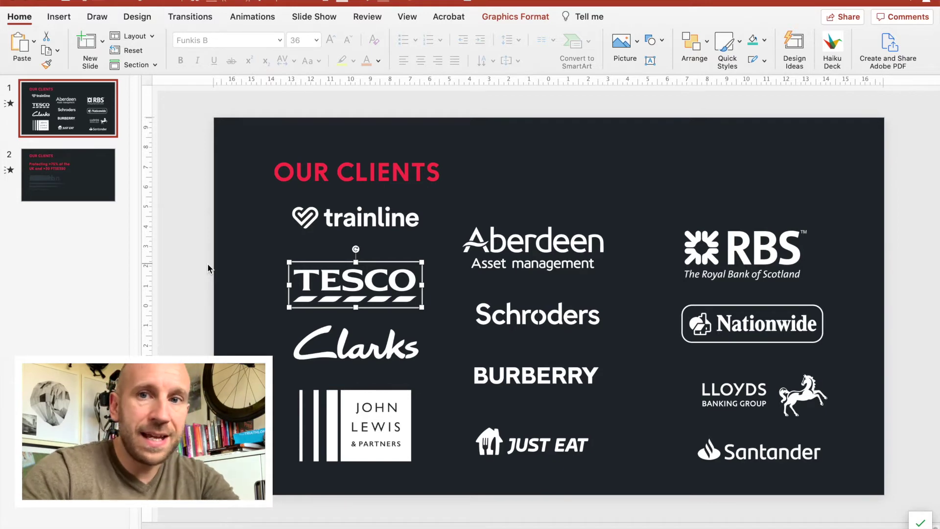
{"action": "mouse_move", "coordinate": [390, 290]}
{"action": "left_mouse_down"}
{"action": "mouse_move", "coordinate": [373, 299]}
{"action": "mouse_move", "coordinate": [380, 290]}
{"action": "left_mouse_up"}
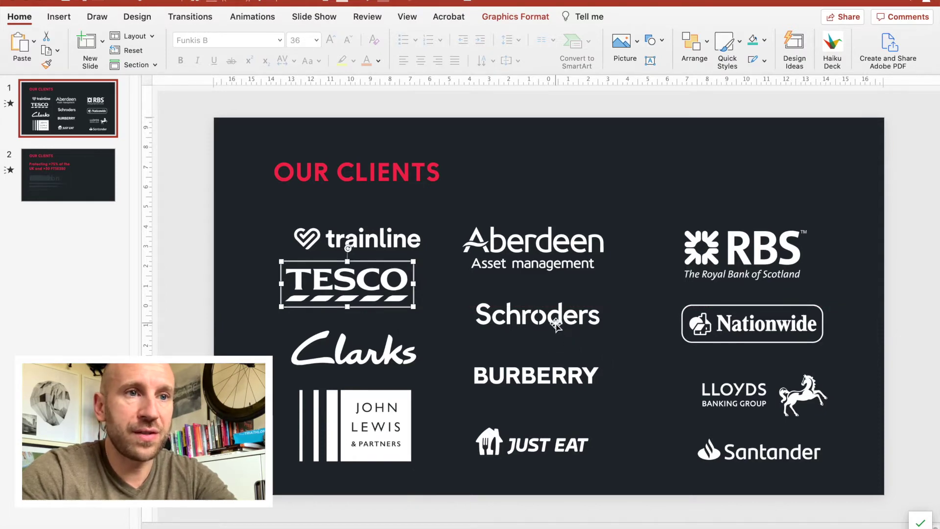
- Move Aberdeen and Schroders to the top right, and Just Eat and Burberry to the top left
{"action": "left_click_drag", "start_coordinate": [545, 319], "coordinate": [754, 179]}
{"action": "left_click_drag", "start_coordinate": [578, 255], "coordinate": [788, 135]}
{"action": "left_click_drag", "start_coordinate": [546, 384], "coordinate": [373, 206]}
{"action": "left_click_drag", "start_coordinate": [548, 446], "coordinate": [376, 150]}
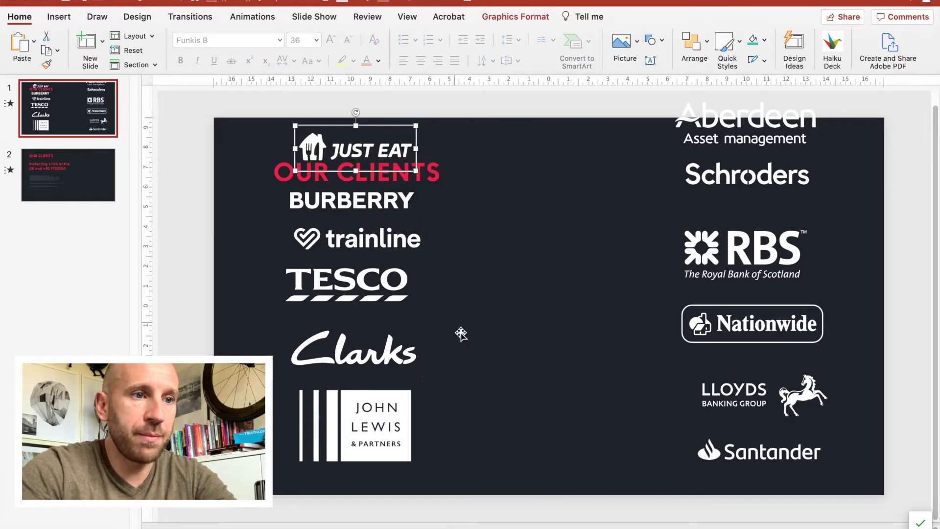
- Space John Lewis, Clarks, TESCO, trainline, Burberry and Just Eat evenly down the left column
{"action": "left_click_drag", "start_coordinate": [359, 420], "coordinate": [357, 445]}
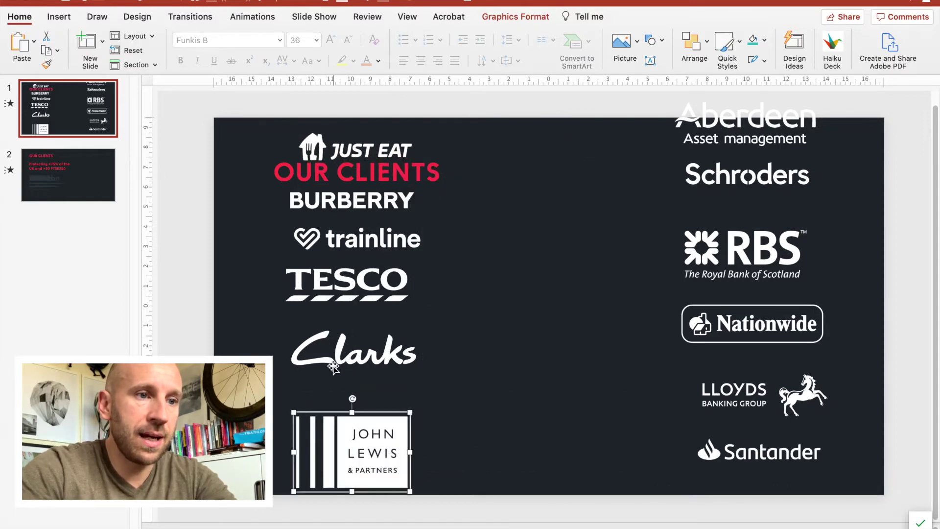
{"action": "left_click_drag", "start_coordinate": [339, 461], "coordinate": [338, 489]}
{"action": "left_click_drag", "start_coordinate": [351, 361], "coordinate": [350, 401]}
{"action": "left_click_drag", "start_coordinate": [372, 296], "coordinate": [375, 330]}
{"action": "left_click_drag", "start_coordinate": [351, 242], "coordinate": [339, 263]}
{"action": "left_click_drag", "start_coordinate": [330, 203], "coordinate": [317, 214]}
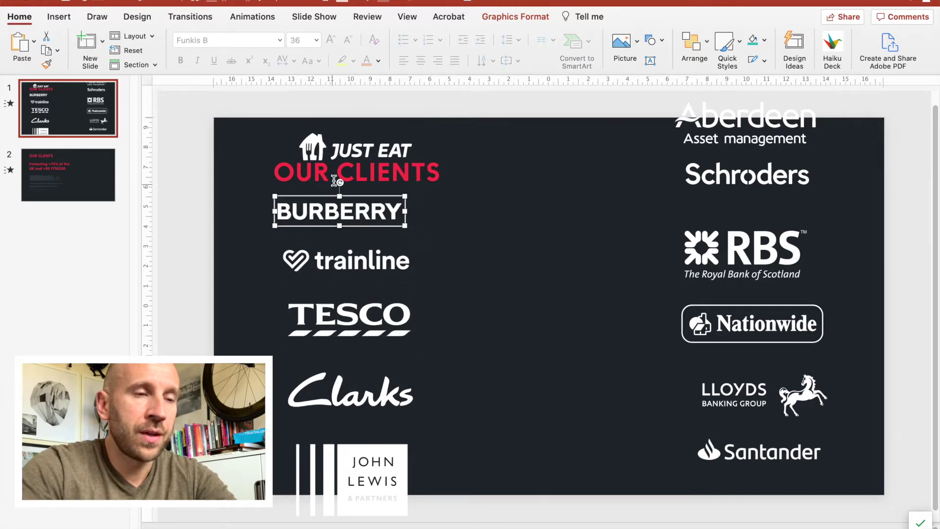
{"action": "mouse_move", "coordinate": [335, 143]}
{"action": "left_mouse_down"}
{"action": "mouse_move", "coordinate": [324, 142]}
{"action": "mouse_move", "coordinate": [331, 149]}
{"action": "left_mouse_up"}
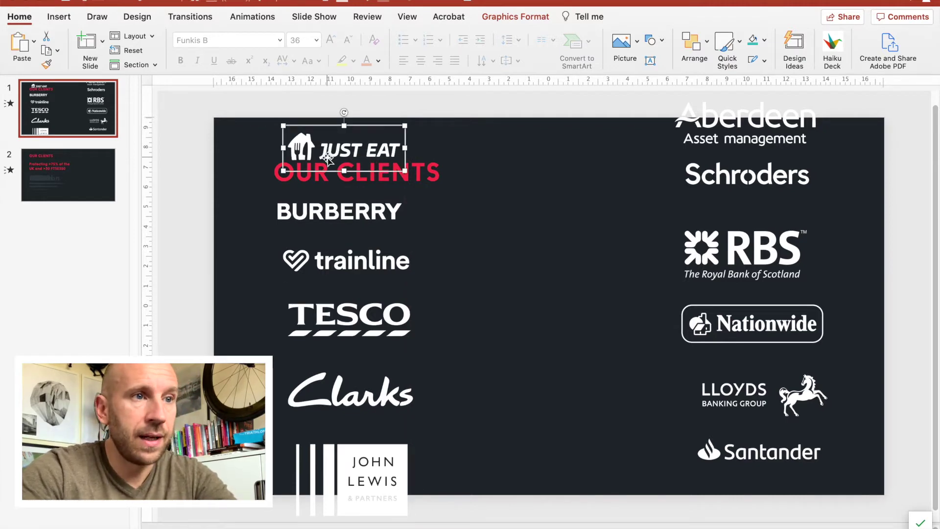
- Align the six left logos to centre, distribute them vertically, and group them
{"action": "left_click", "coordinate": [325, 211], "text": "shift"}
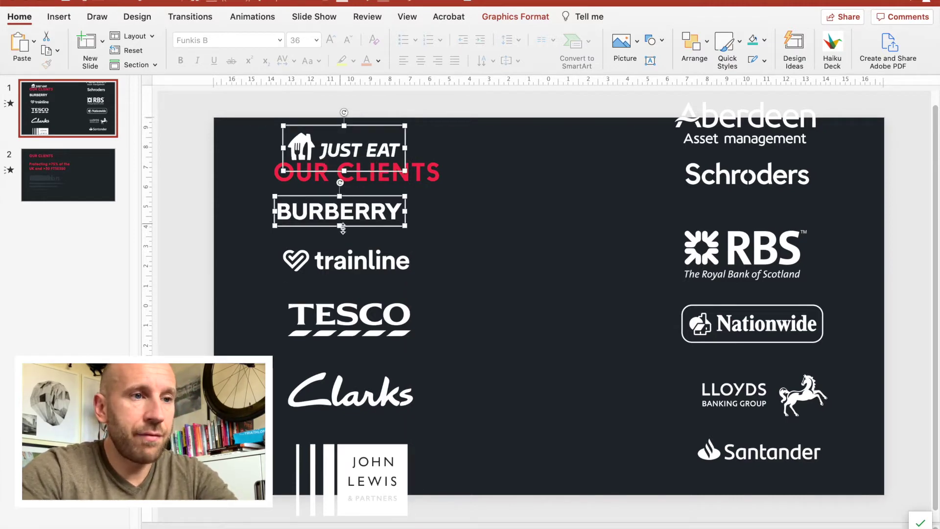
{"action": "left_click", "coordinate": [349, 260], "text": "shift"}
{"action": "left_click", "coordinate": [345, 314], "text": "shift"}
{"action": "left_click", "coordinate": [349, 406], "text": "shift"}
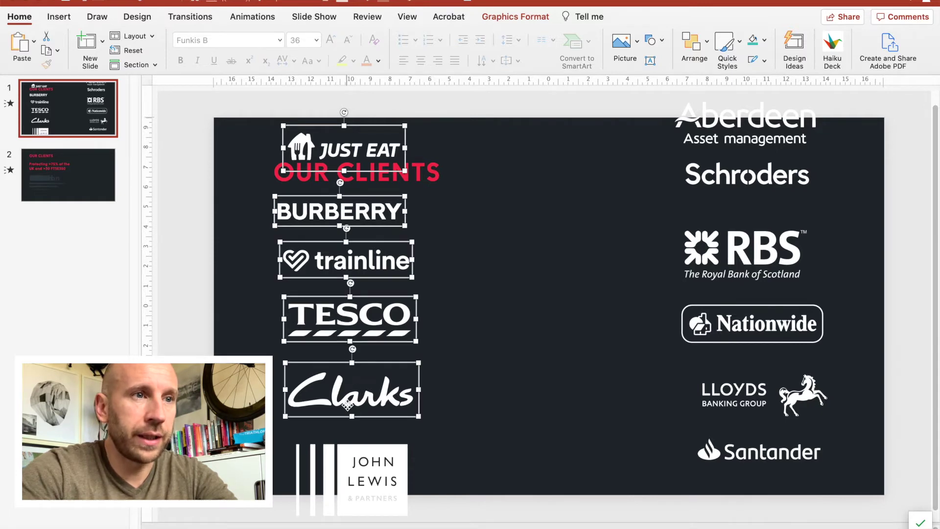
{"action": "left_click", "coordinate": [343, 462], "text": "shift"}
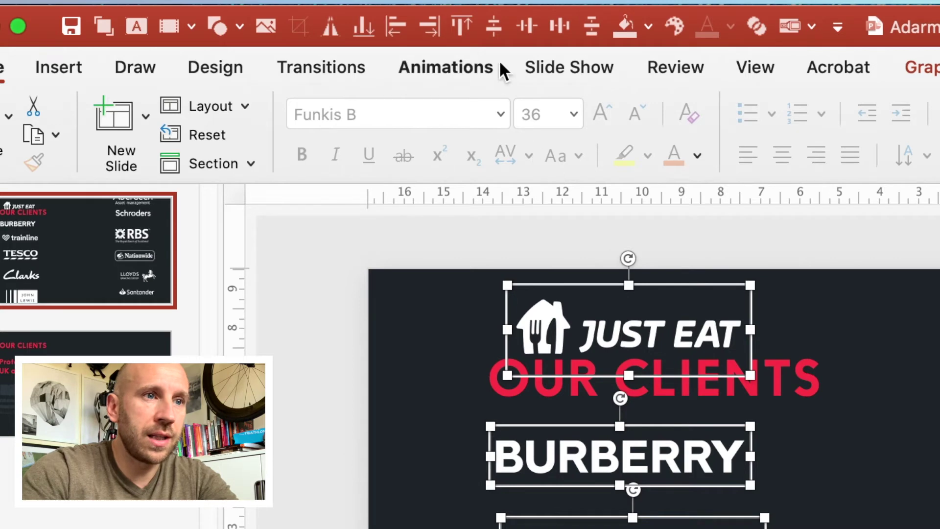
{"action": "left_click", "coordinate": [490, 29]}
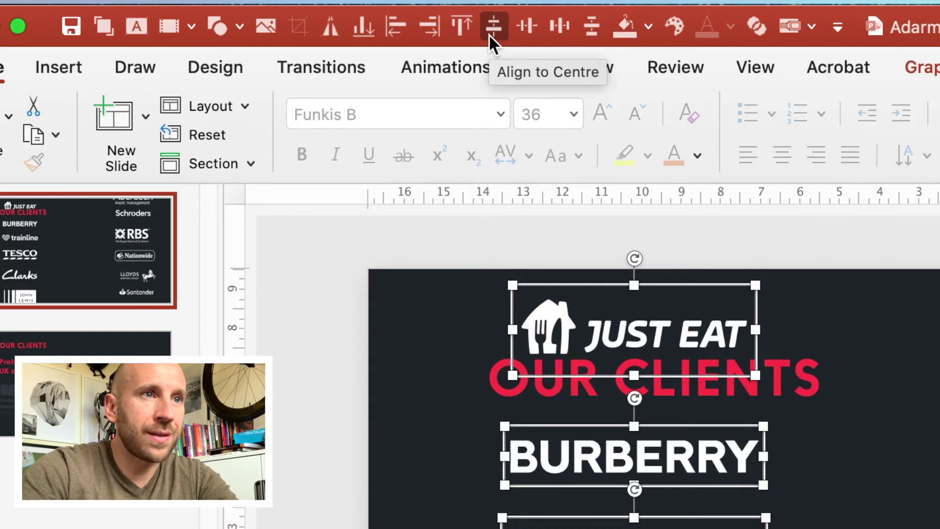
{"action": "left_click", "coordinate": [594, 25]}
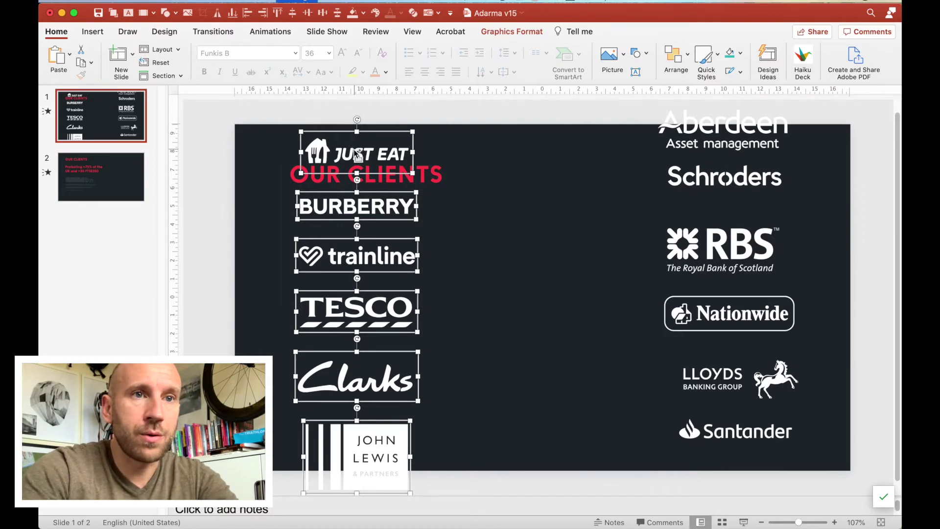
{"action": "key", "text": "super+alt+g"}
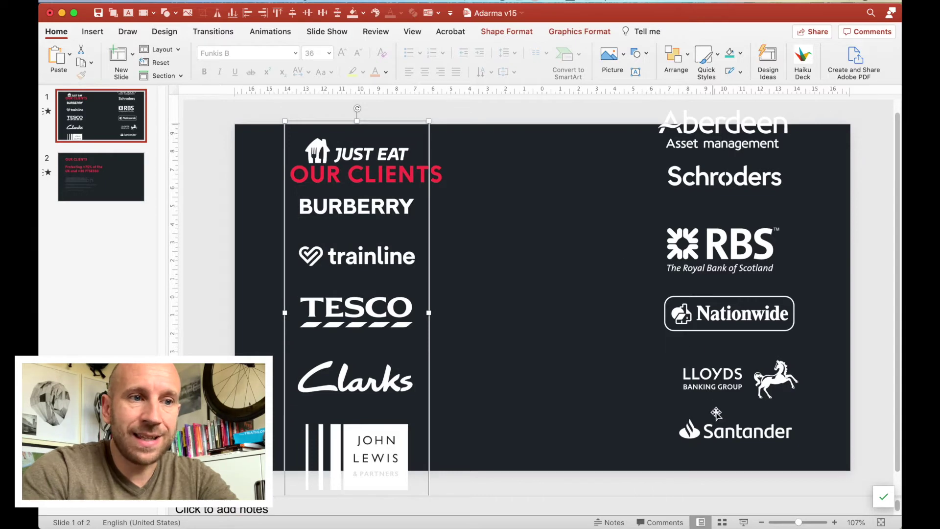
- Move the Santander, Lloyds, Nationwide, RBS, Schroders and Aberdeen logos slightly lower
{"action": "left_click_drag", "start_coordinate": [711, 438], "coordinate": [713, 463]}
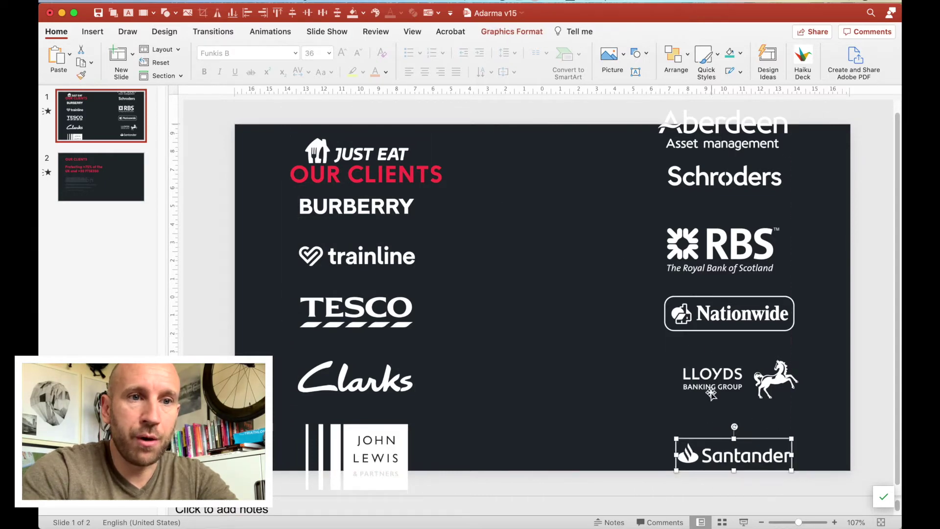
{"action": "left_click_drag", "start_coordinate": [710, 378], "coordinate": [700, 404]}
{"action": "left_click_drag", "start_coordinate": [714, 318], "coordinate": [714, 338]}
{"action": "left_click_drag", "start_coordinate": [714, 269], "coordinate": [714, 285]}
{"action": "left_click", "coordinate": [716, 188]}
{"action": "left_click_drag", "start_coordinate": [716, 188], "coordinate": [716, 207]}
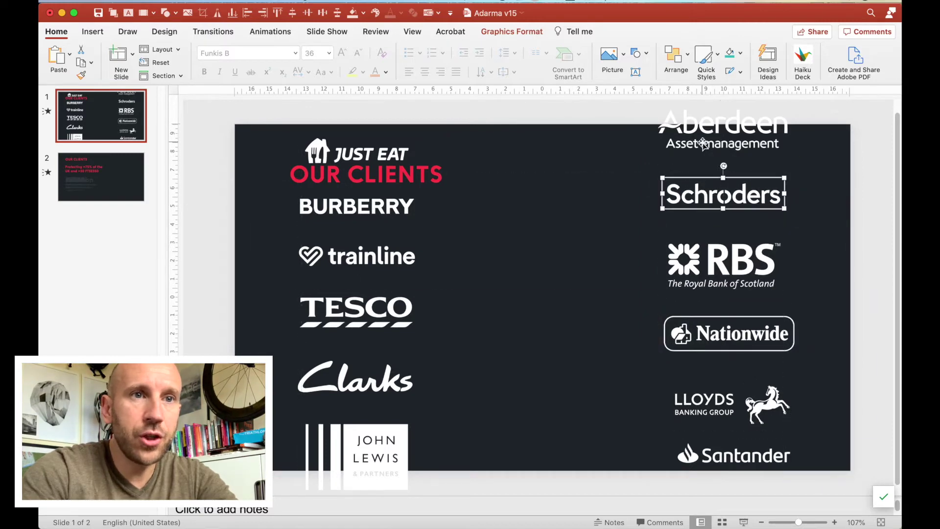
{"action": "left_click_drag", "start_coordinate": [703, 143], "coordinate": [703, 151]}
- Align the six right logos to centre, distribute them vertically, and group them
{"action": "left_click", "coordinate": [703, 200], "text": "shift"}
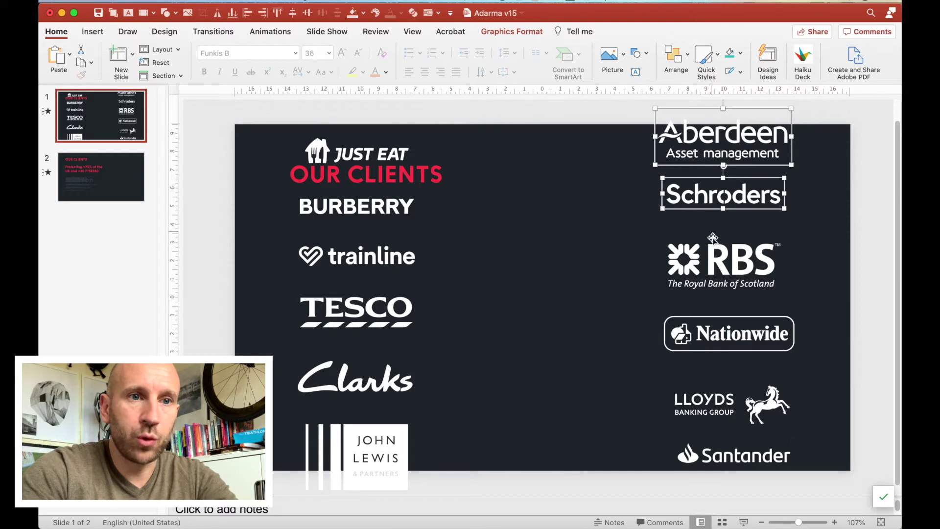
{"action": "left_click", "coordinate": [709, 272], "text": "shift"}
{"action": "left_click", "coordinate": [714, 343], "text": "shift"}
{"action": "left_click", "coordinate": [716, 396], "text": "shift"}
{"action": "left_click", "coordinate": [713, 449], "text": "shift"}
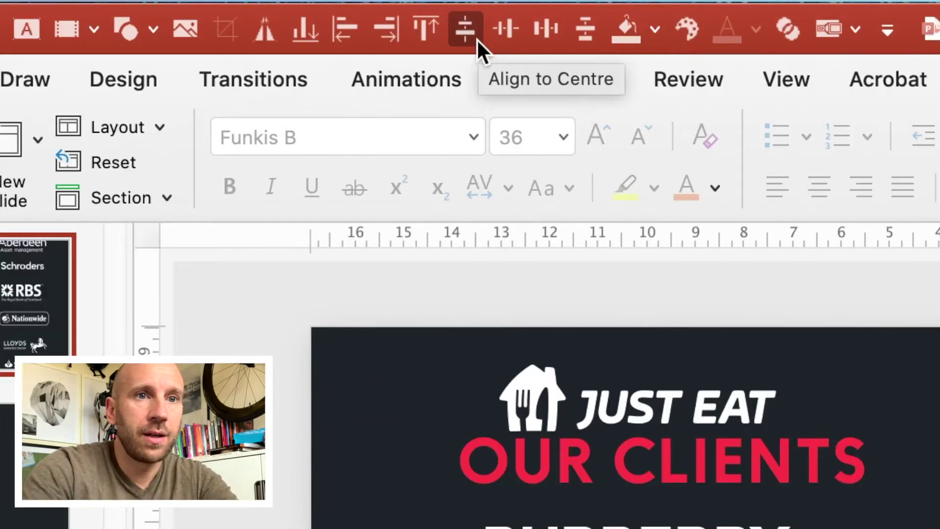
{"action": "left_click", "coordinate": [478, 40]}
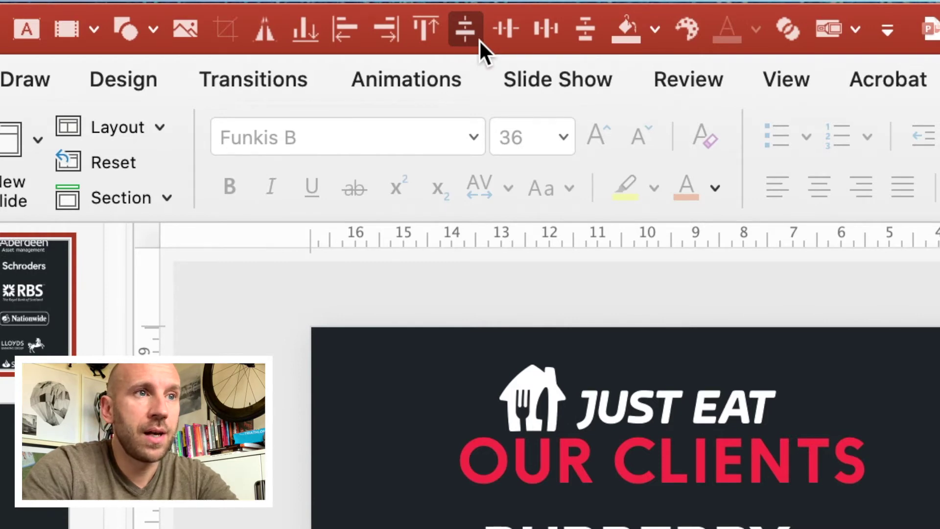
{"action": "left_click", "coordinate": [587, 34]}
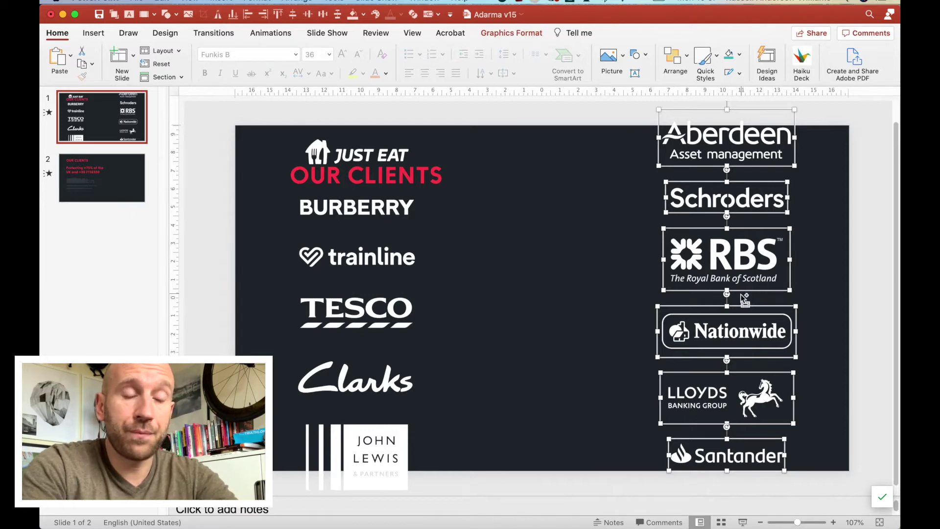
{"action": "key", "text": "super+alt+g"}
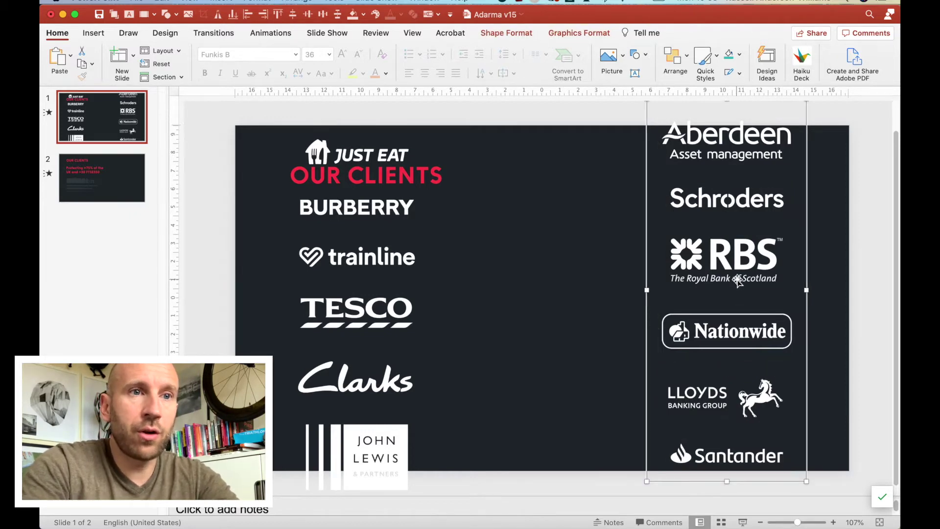
- Move the right logo group left, undoing an accidental move of the dark background rectangle
{"action": "left_click_drag", "start_coordinate": [738, 281], "coordinate": [653, 293]}
{"action": "left_click_drag", "start_coordinate": [353, 289], "coordinate": [440, 280]}
{"action": "key", "text": "super+z"}
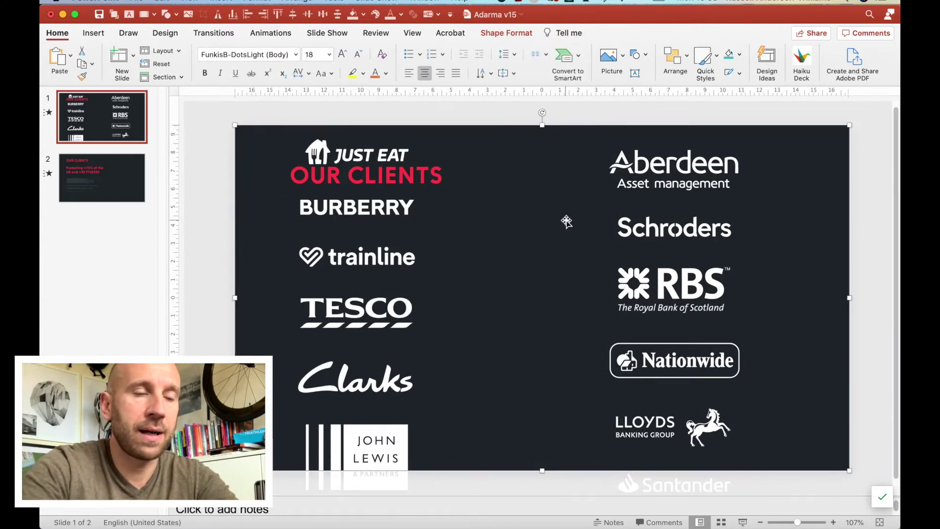
- Move the left logo group right and lower it toward the slide's bottom edge
{"action": "left_click", "coordinate": [567, 220]}
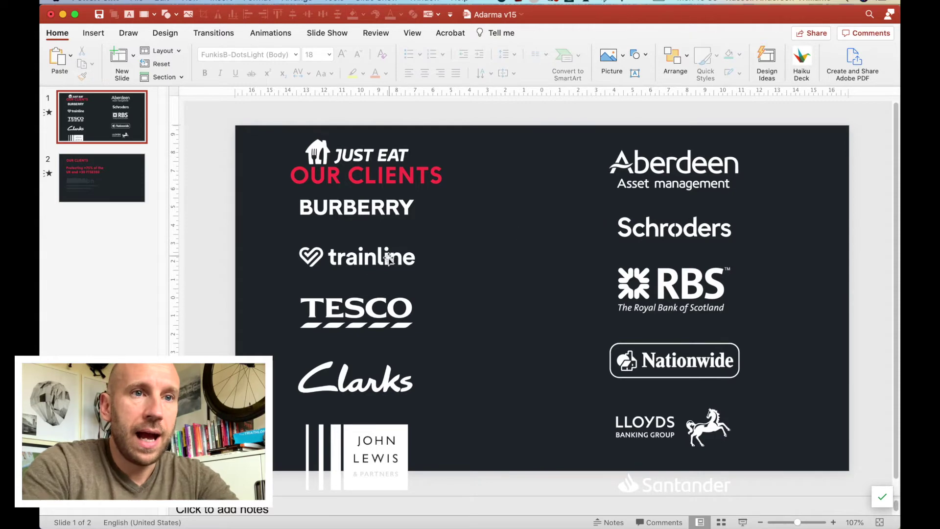
{"action": "left_click_drag", "start_coordinate": [389, 258], "coordinate": [582, 264]}
{"action": "mouse_move", "coordinate": [686, 255]}
{"action": "left_mouse_down"}
{"action": "mouse_move", "coordinate": [741, 248]}
{"action": "mouse_move", "coordinate": [685, 254]}
{"action": "left_mouse_up"}
{"action": "left_click_drag", "start_coordinate": [510, 313], "coordinate": [557, 312]}
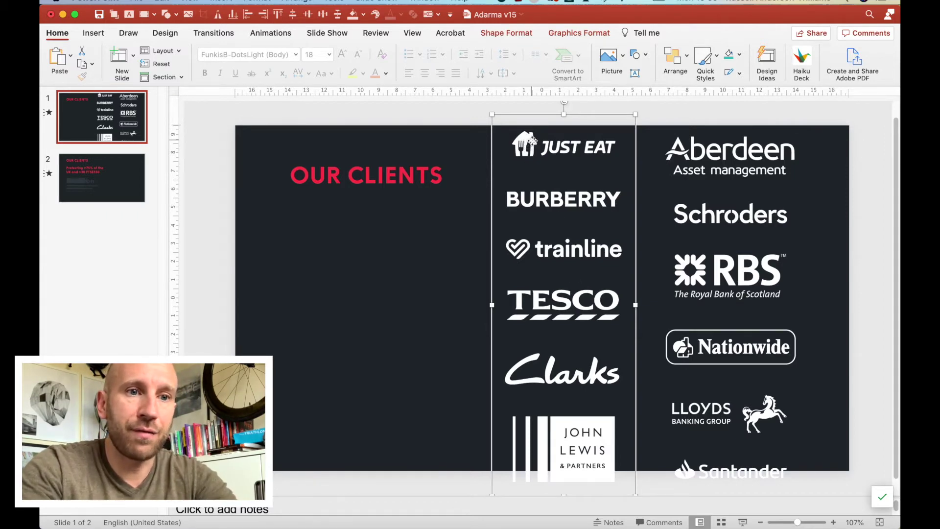
{"action": "left_click_drag", "start_coordinate": [532, 145], "coordinate": [558, 374]}
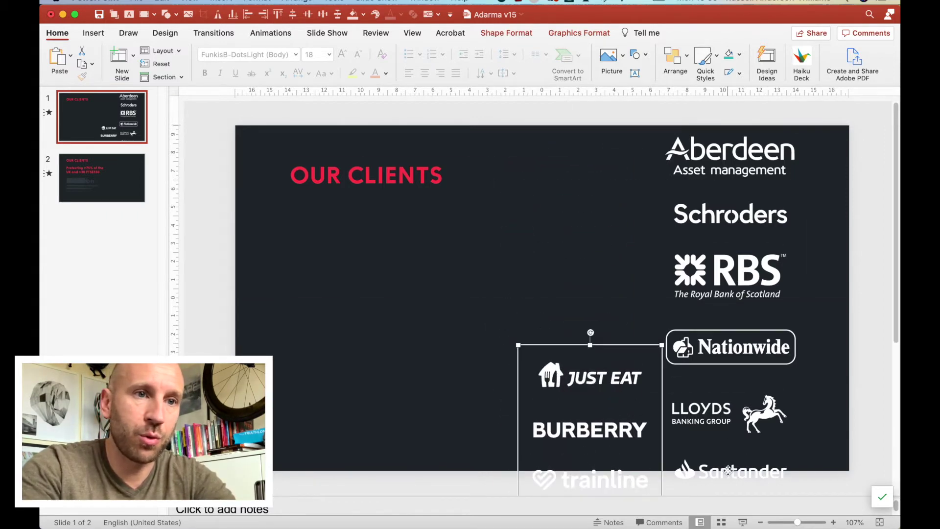
- Stack the RBS–Santander column above the Just Eat column and group them into one strip
{"action": "left_click_drag", "start_coordinate": [724, 468], "coordinate": [591, 319]}
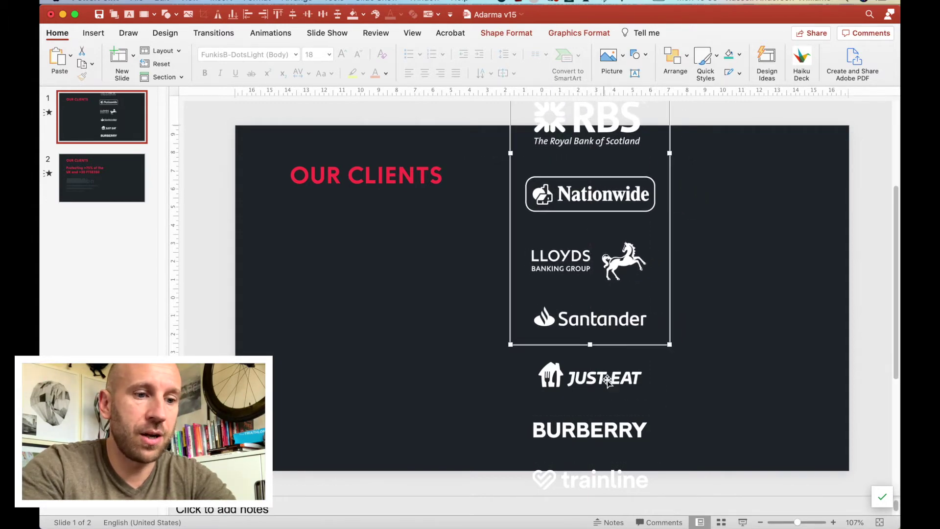
{"action": "left_click", "coordinate": [606, 388], "text": "shift"}
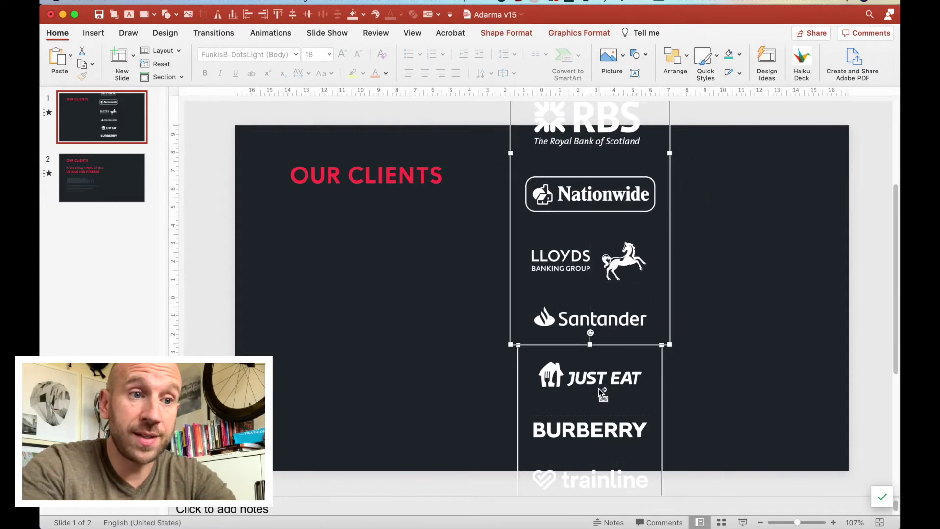
{"action": "key", "text": "super+alt+g"}
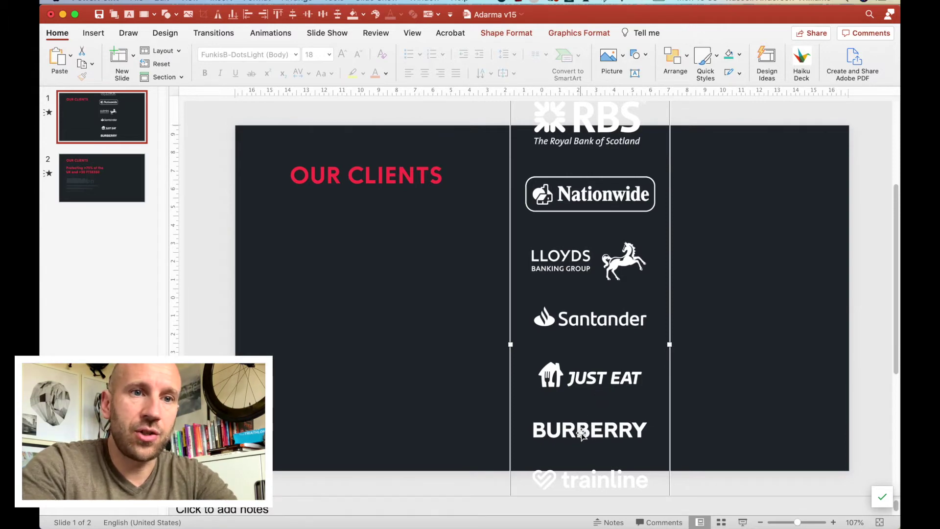
- Move the combined strip to the slide's right edge, extending up past the top, and zoom out
{"action": "left_click_drag", "start_coordinate": [583, 433], "coordinate": [740, 228]}
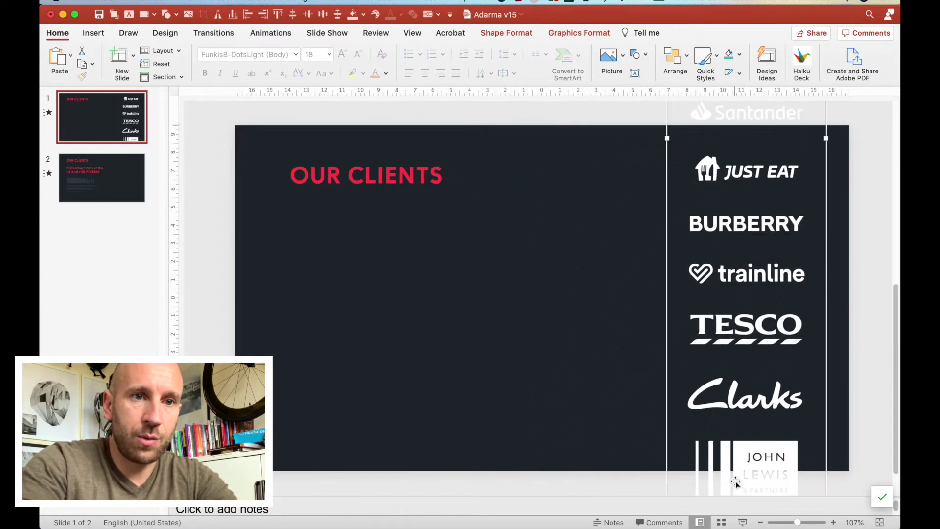
{"action": "left_click_drag", "start_coordinate": [736, 482], "coordinate": [731, 392]}
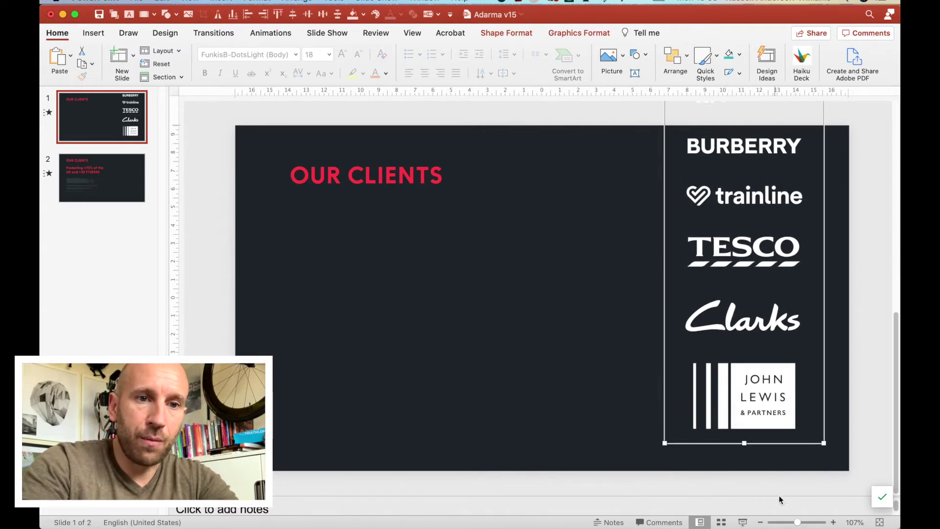
{"action": "left_click_drag", "start_coordinate": [797, 525], "coordinate": [788, 524]}
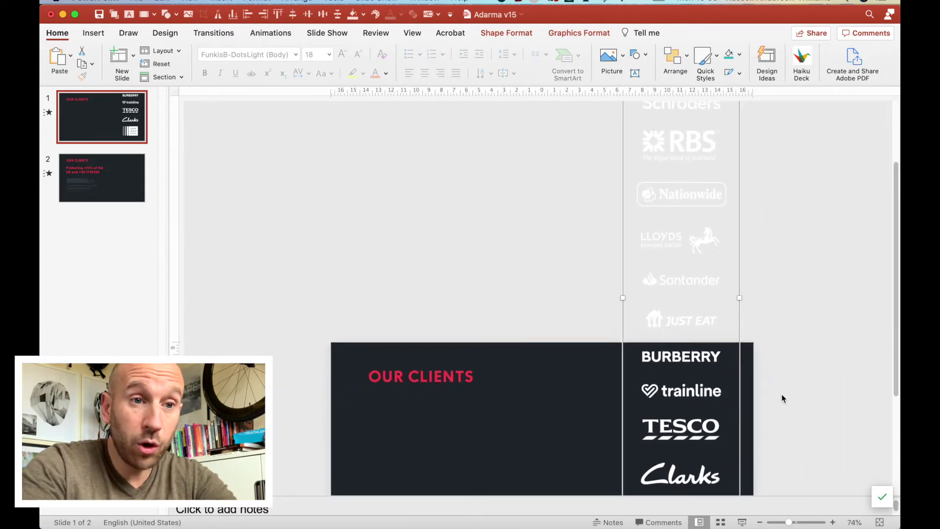
{"action": "scroll", "coordinate": [782, 394], "scroll_direction": "down", "scroll_amount": 3}
- Raise the grouped logo strip fully above the slide, John Lewis resting on the top edge
{"action": "scroll", "coordinate": [782, 399], "scroll_direction": "down", "scroll_amount": 1}
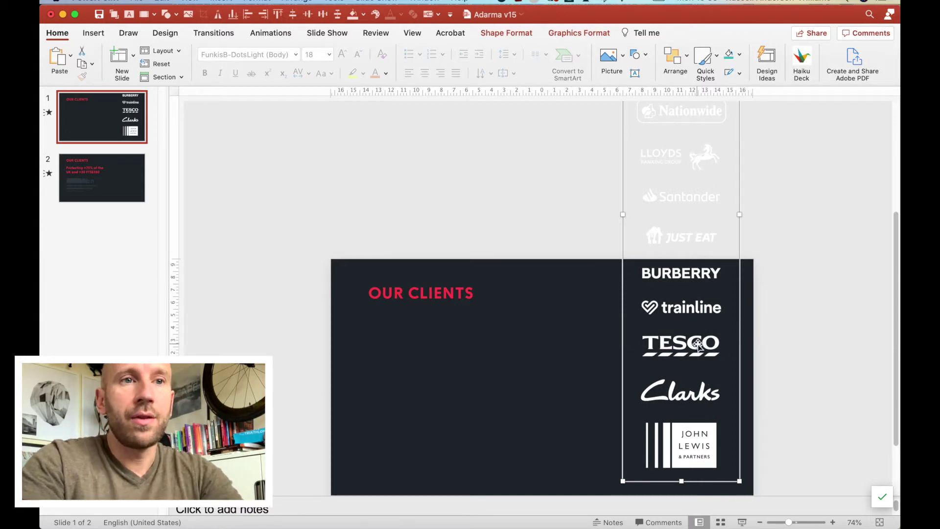
{"action": "scroll", "coordinate": [699, 344], "scroll_direction": "up", "scroll_amount": 6}
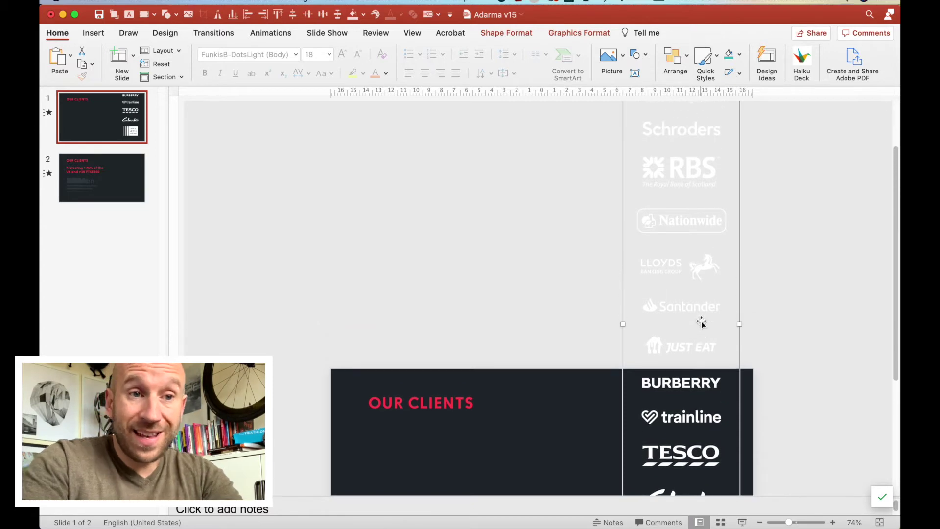
{"action": "scroll", "coordinate": [702, 321], "scroll_direction": "down", "scroll_amount": 8}
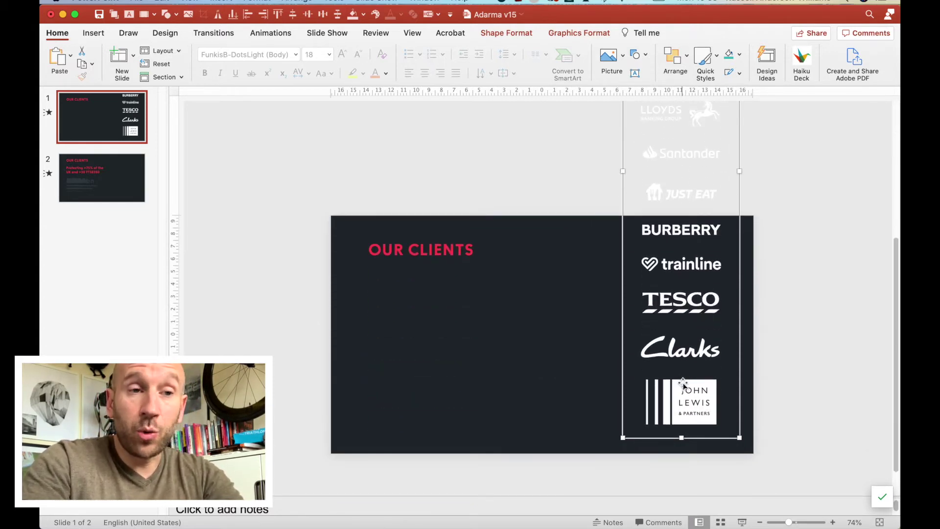
{"action": "mouse_move", "coordinate": [681, 389]}
{"action": "left_mouse_down"}
{"action": "mouse_move", "coordinate": [681, 362]}
{"action": "mouse_move", "coordinate": [680, 395]}
{"action": "left_mouse_up"}
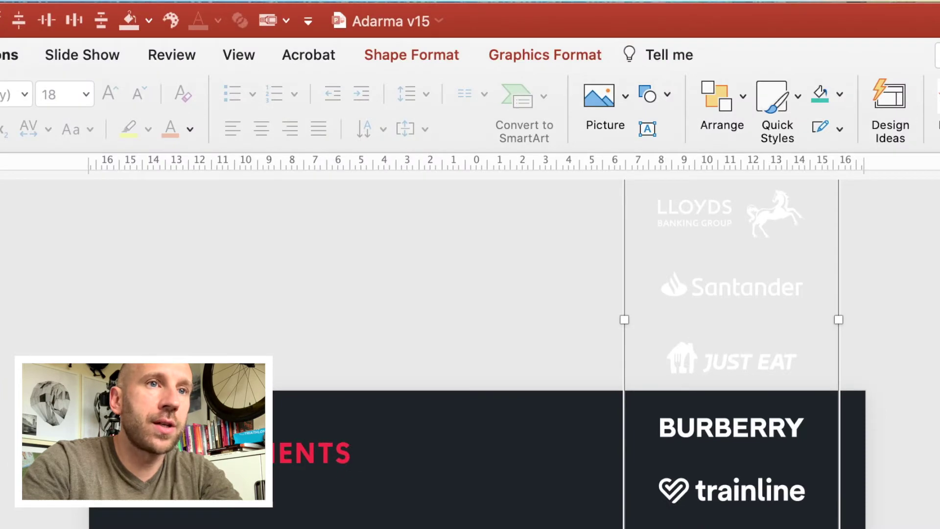
{"action": "left_click", "coordinate": [9, 54]}
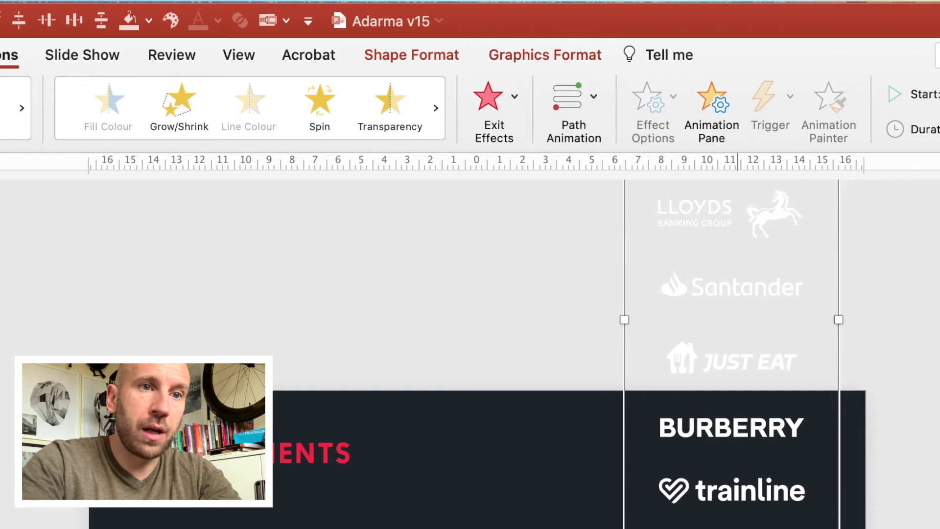
{"action": "left_click_drag", "start_coordinate": [737, 528], "coordinate": [754, 345]}
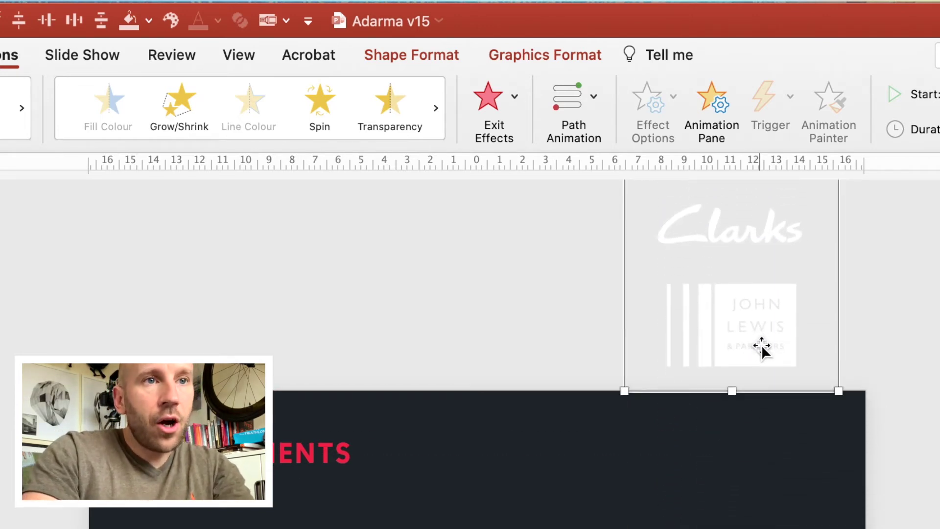
{"action": "left_click", "coordinate": [600, 96]}
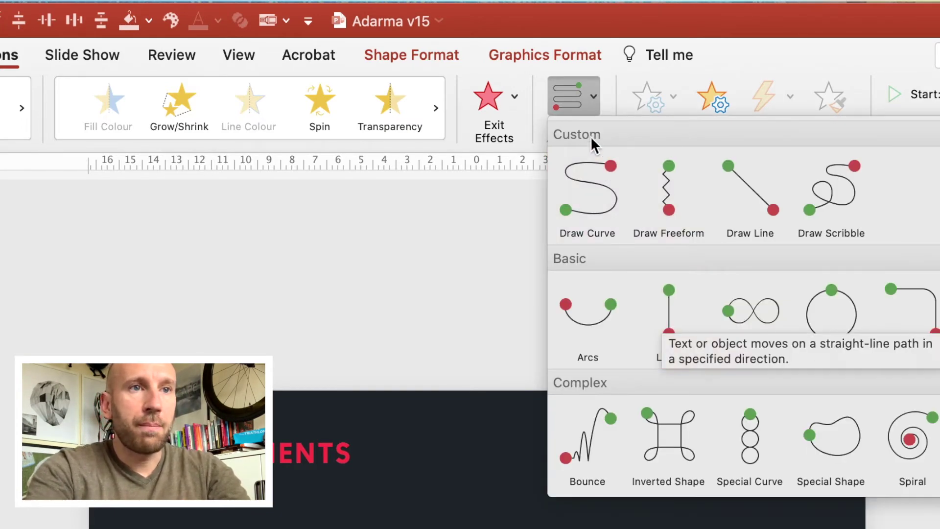
- Apply a Lines motion path to the logo strip with Direction kept at Down
{"action": "left_click", "coordinate": [582, 96]}
{"action": "left_click", "coordinate": [583, 90]}
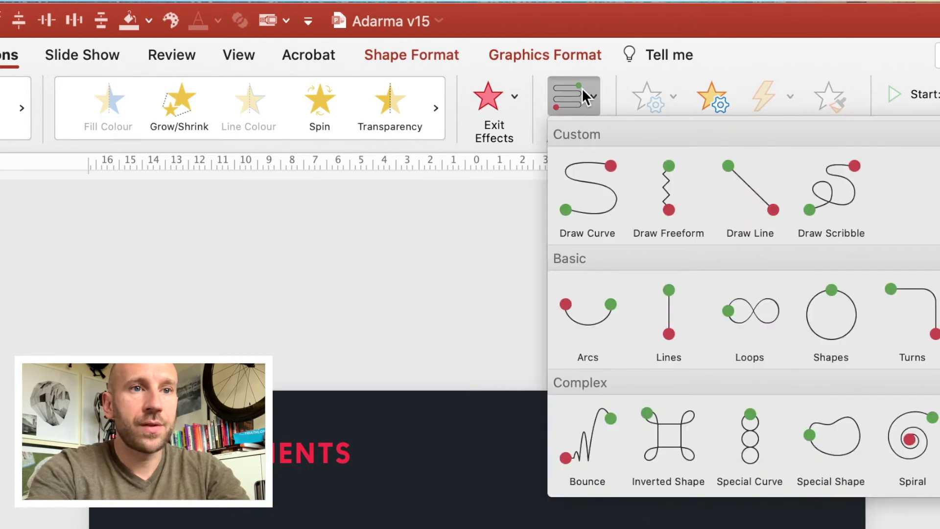
{"action": "left_click", "coordinate": [673, 313]}
{"action": "scroll", "coordinate": [673, 314], "scroll_direction": "down", "scroll_amount": 3}
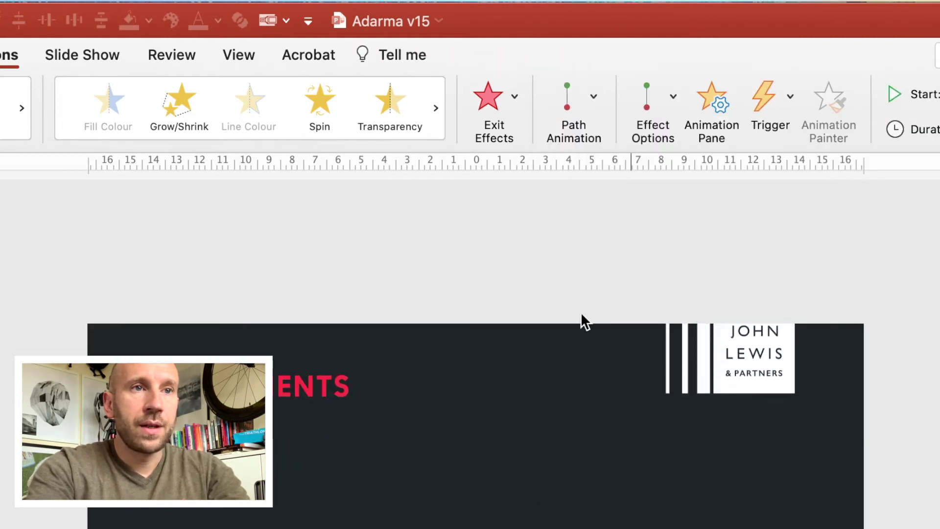
{"action": "scroll", "coordinate": [511, 228], "scroll_direction": "up", "scroll_amount": 3}
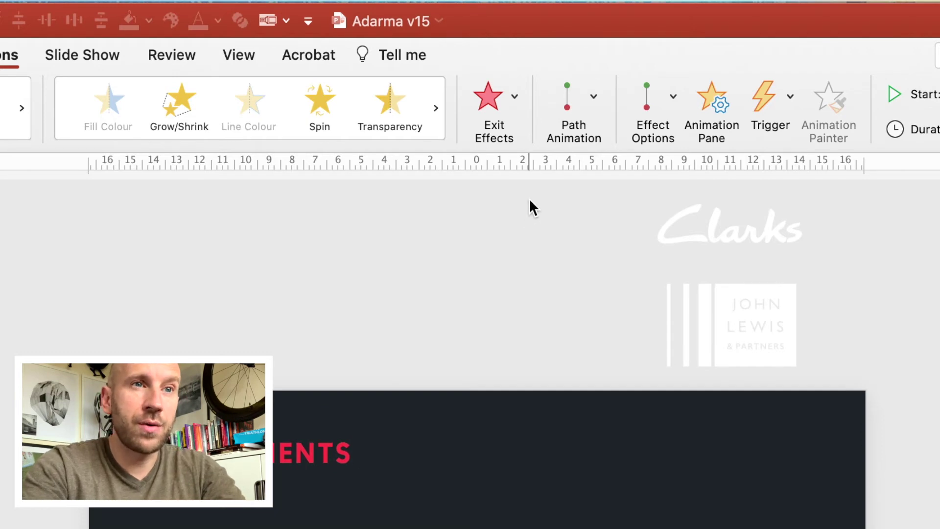
{"action": "left_click", "coordinate": [673, 96]}
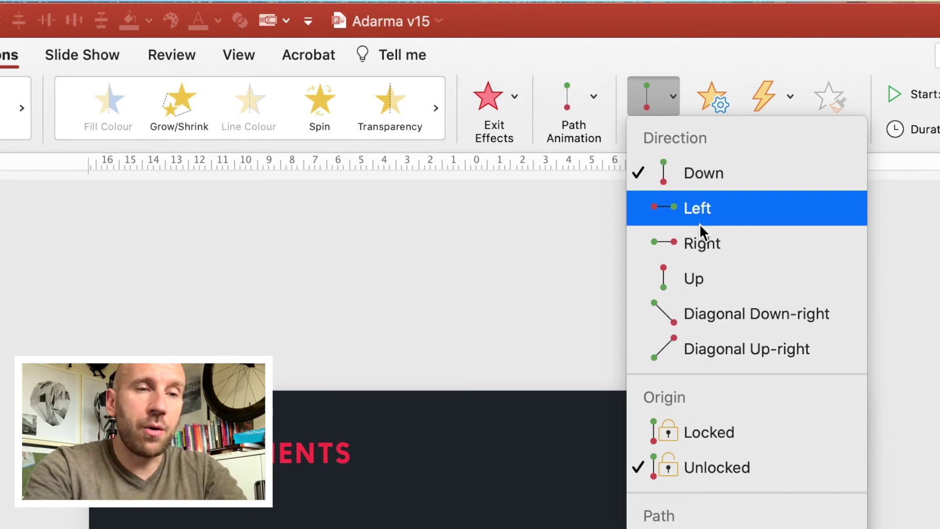
{"action": "left_click", "coordinate": [568, 198]}
- Drag the motion path's red end point down well past the bottom of the slide
{"action": "left_click", "coordinate": [739, 301]}
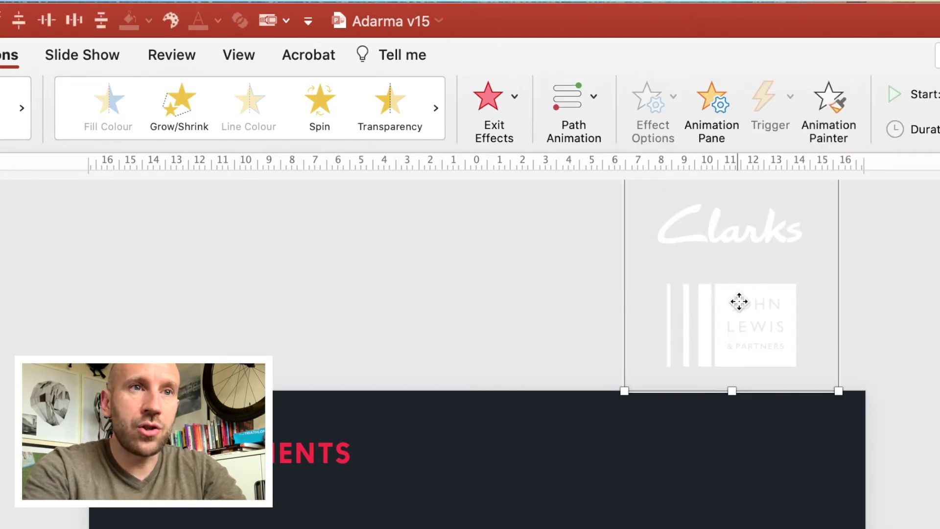
{"action": "scroll", "coordinate": [701, 309], "scroll_direction": "up", "scroll_amount": 10}
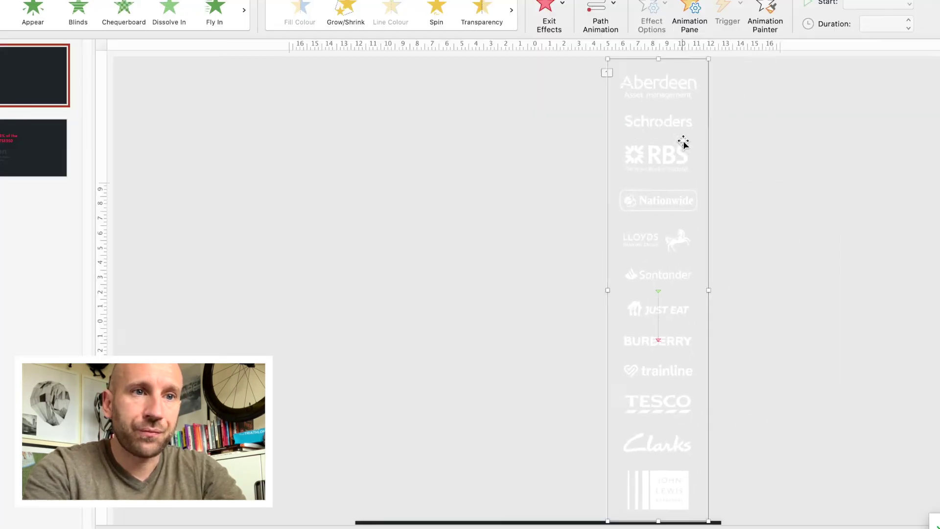
{"action": "scroll", "coordinate": [684, 142], "scroll_direction": "down", "scroll_amount": 3}
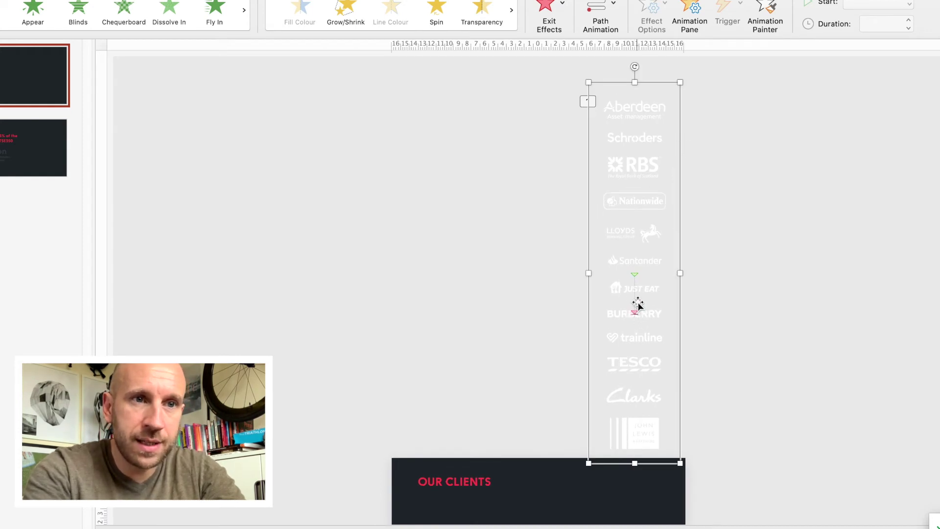
{"action": "scroll", "coordinate": [636, 309], "scroll_direction": "up", "scroll_amount": 3}
{"action": "scroll", "coordinate": [721, 334], "scroll_direction": "up", "scroll_amount": 3}
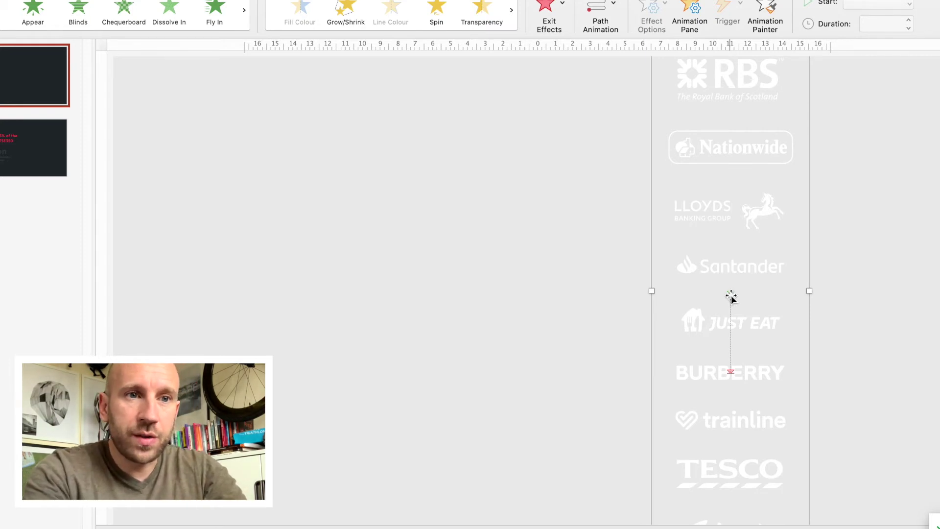
{"action": "left_click", "coordinate": [731, 373]}
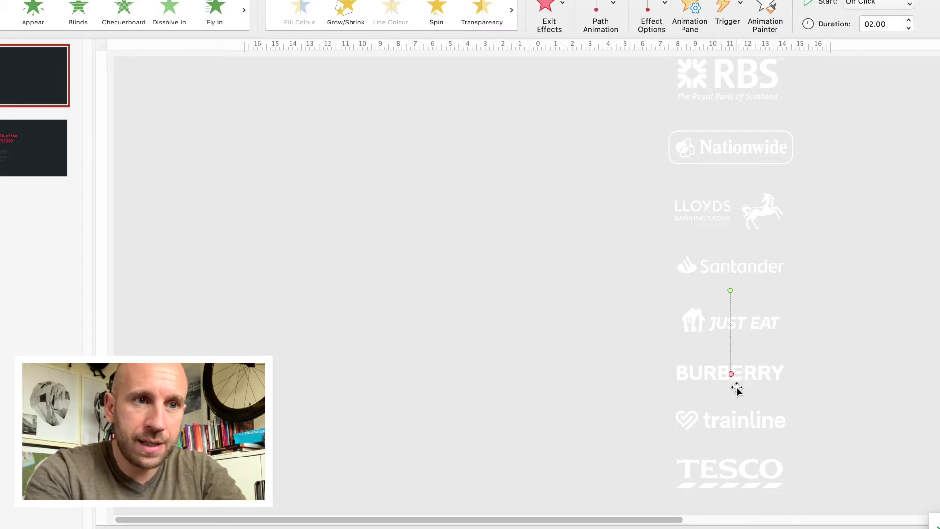
{"action": "scroll", "coordinate": [728, 389], "scroll_direction": "down", "scroll_amount": 2}
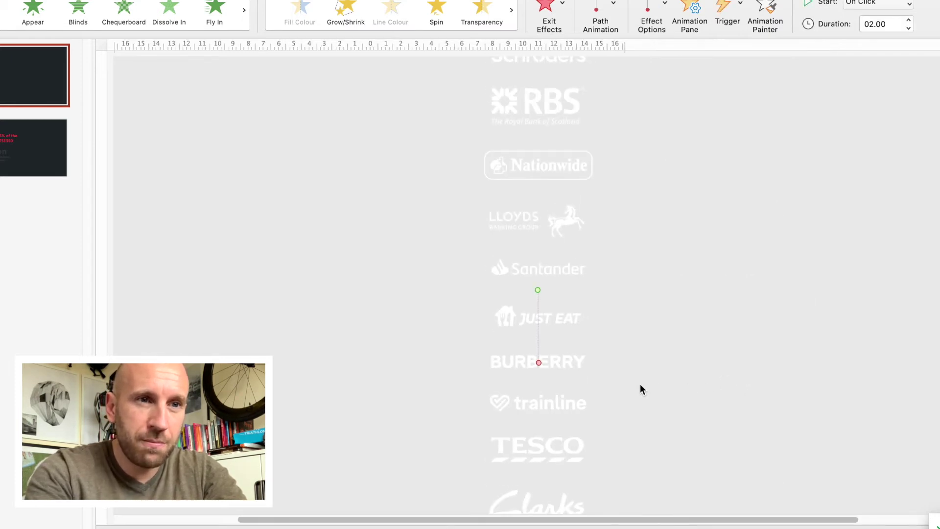
{"action": "scroll", "coordinate": [632, 385], "scroll_direction": "down", "scroll_amount": 5}
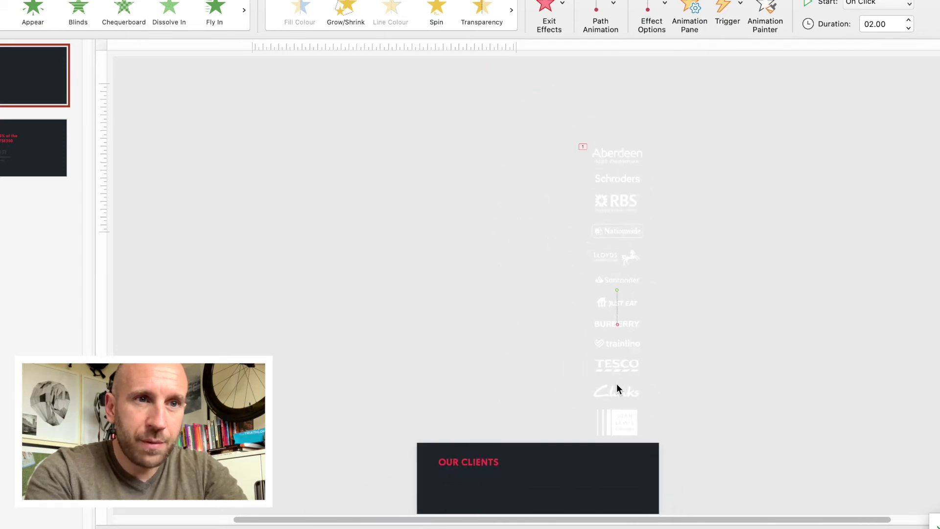
{"action": "scroll", "coordinate": [691, 378], "scroll_direction": "down", "scroll_amount": 5}
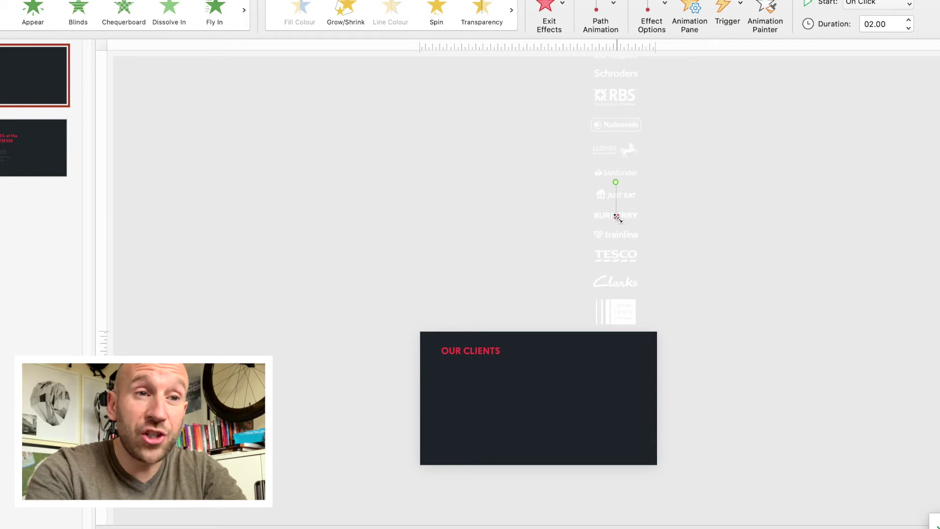
{"action": "left_click_drag", "start_coordinate": [617, 217], "coordinate": [616, 504]}
{"action": "scroll", "coordinate": [689, 267], "scroll_direction": "up", "scroll_amount": 2}
{"action": "left_click", "coordinate": [689, 258]}
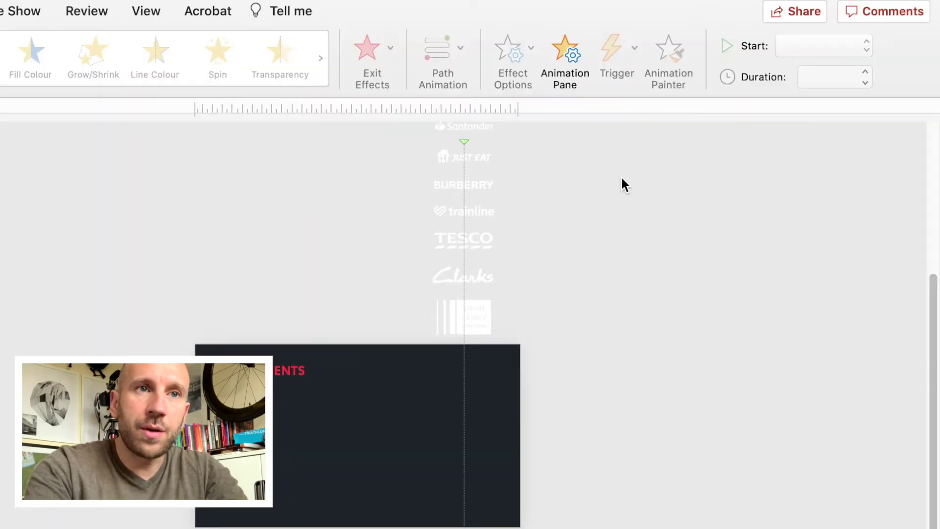
- In the Animation Pane, uncheck Smooth Start and Smooth End for Group 31's motion path
{"action": "left_click", "coordinate": [566, 55]}
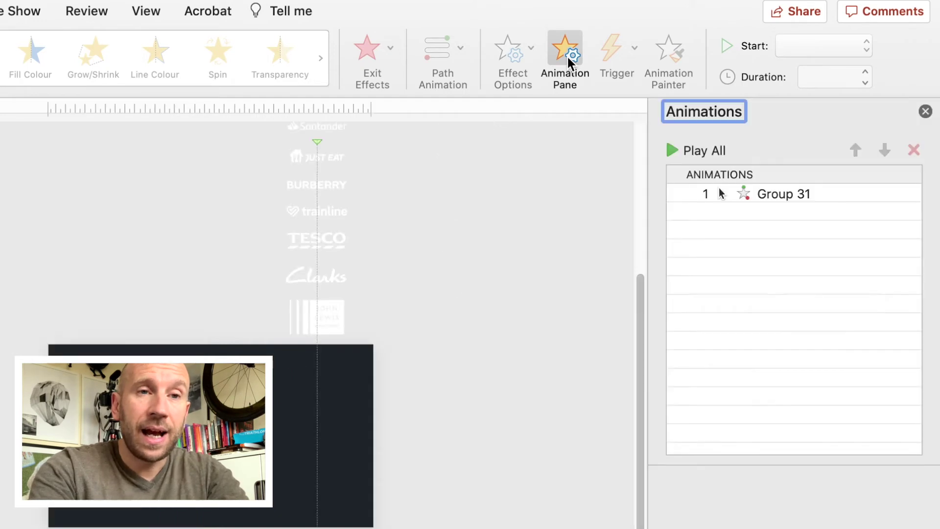
{"action": "left_click", "coordinate": [771, 196]}
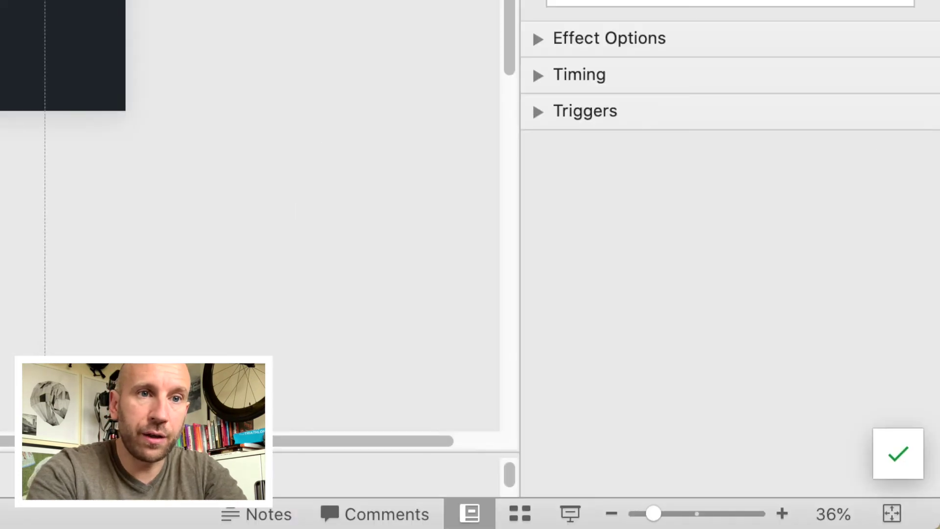
{"action": "left_click", "coordinate": [539, 42]}
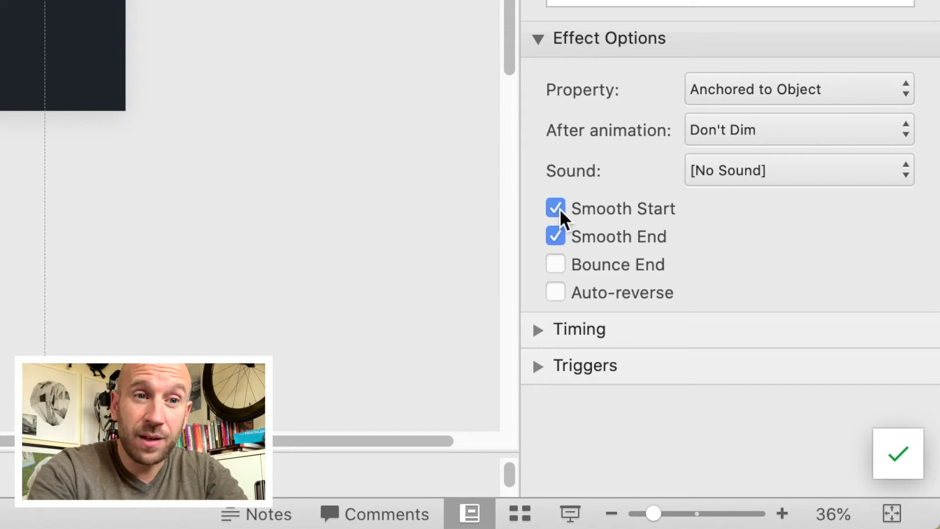
{"action": "left_click", "coordinate": [555, 237]}
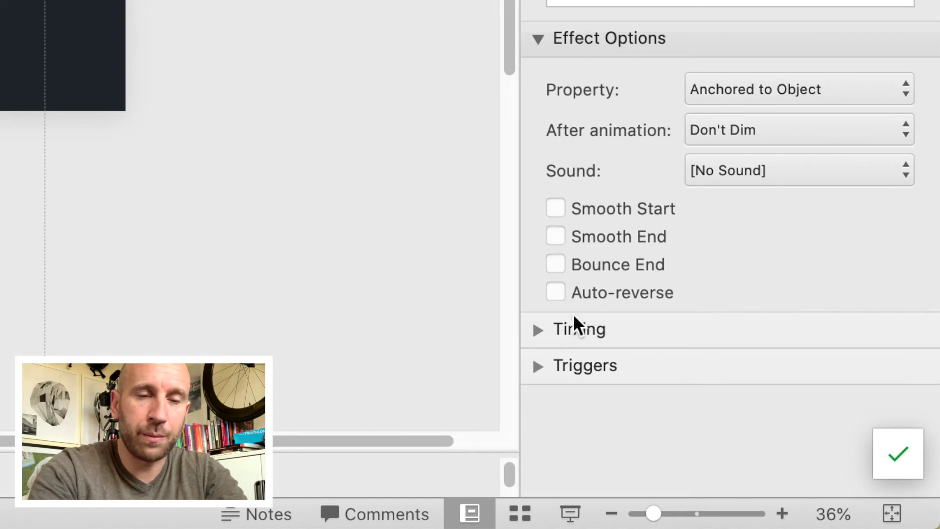
- In Timing, give the logo animation a 60-second duration and set Repeat to Until End of Slide
{"action": "left_click", "coordinate": [537, 329]}
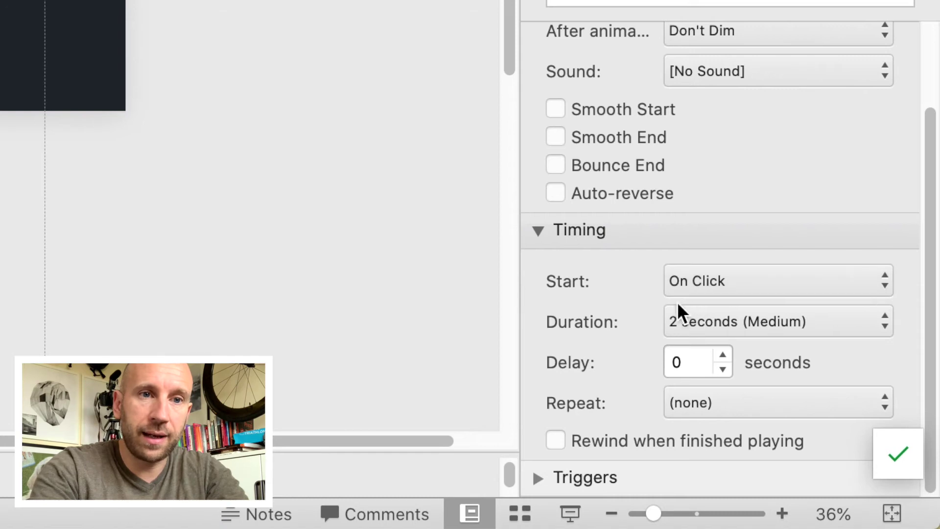
{"action": "left_click", "coordinate": [762, 319]}
{"action": "left_click", "coordinate": [714, 403]}
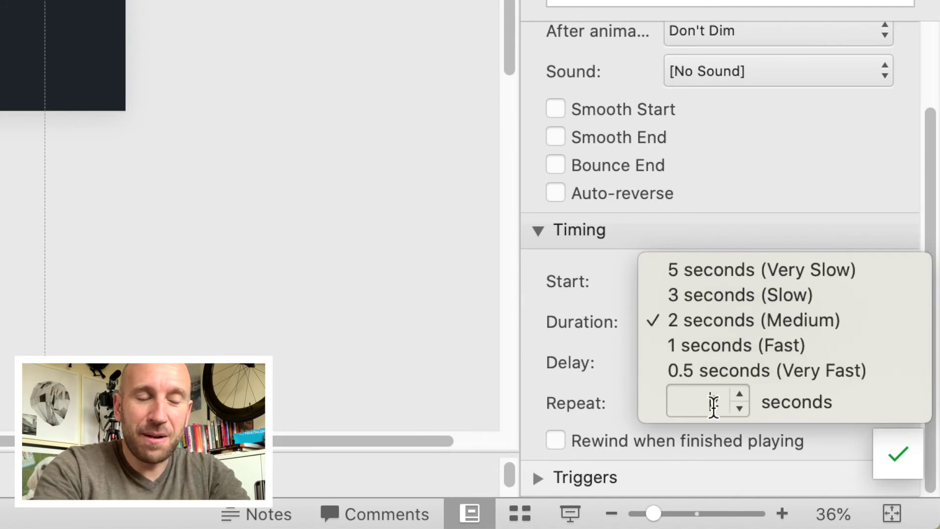
{"action": "type", "text": "2"}
{"action": "key", "text": "Return"}
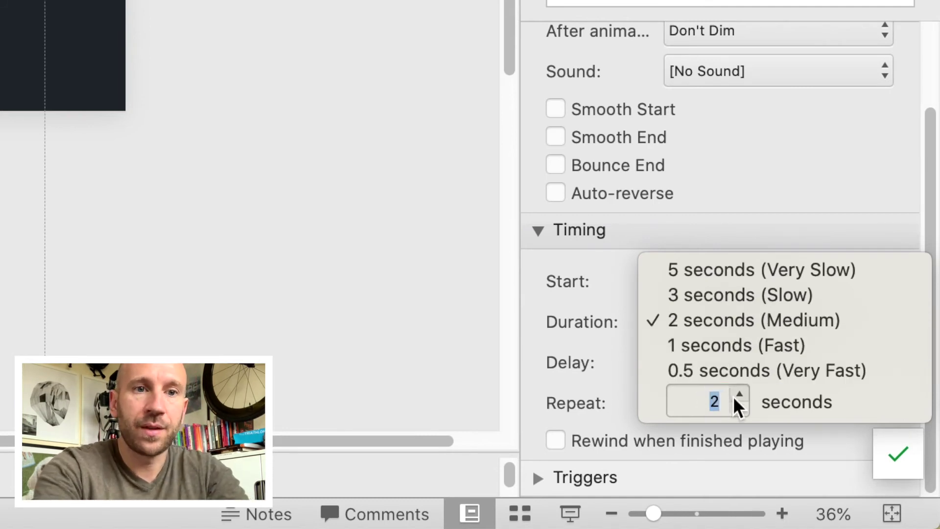
{"action": "type", "text": "60"}
{"action": "key", "text": "Return"}
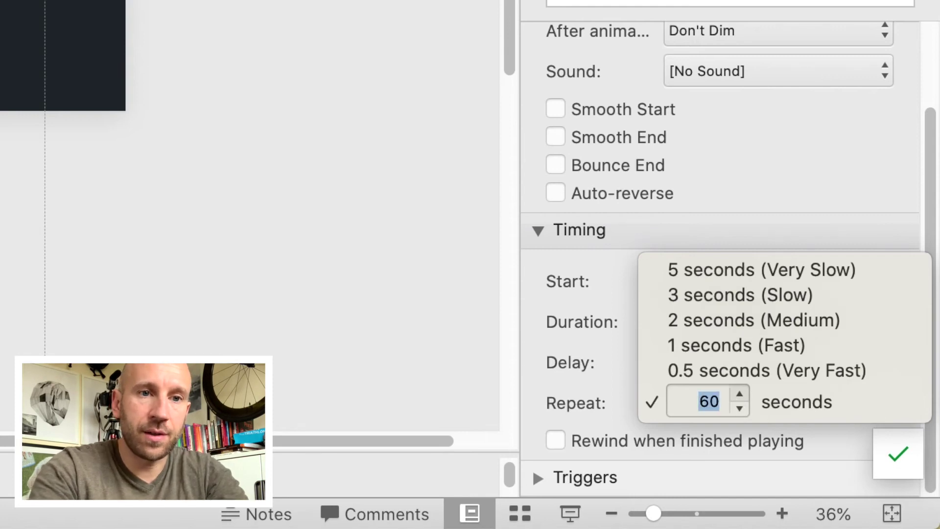
{"action": "left_click", "coordinate": [625, 391]}
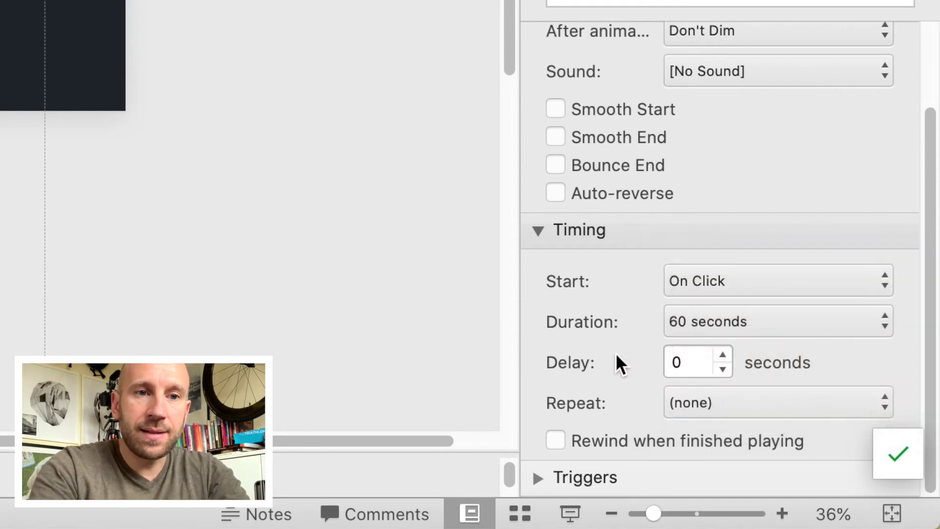
{"action": "left_click", "coordinate": [736, 404]}
{"action": "scroll", "coordinate": [764, 455], "scroll_direction": "down", "scroll_amount": 3}
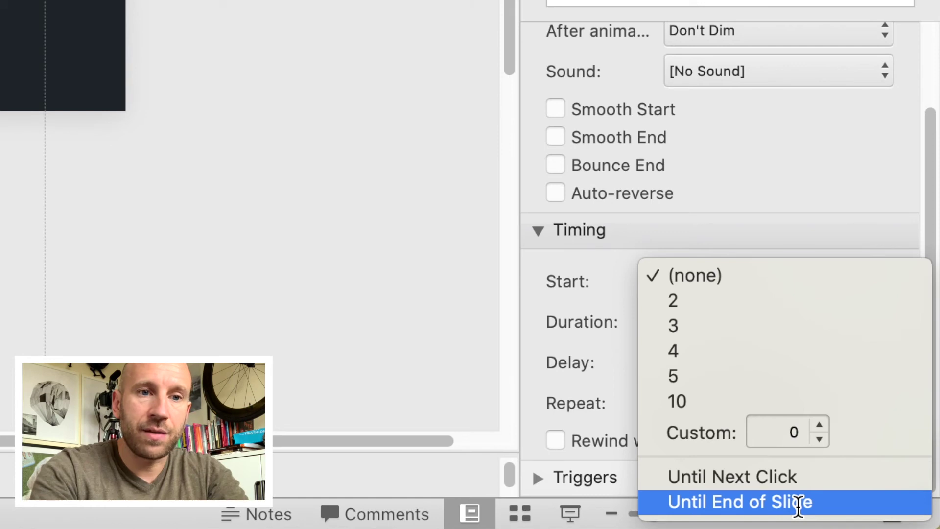
{"action": "left_click", "coordinate": [799, 505]}
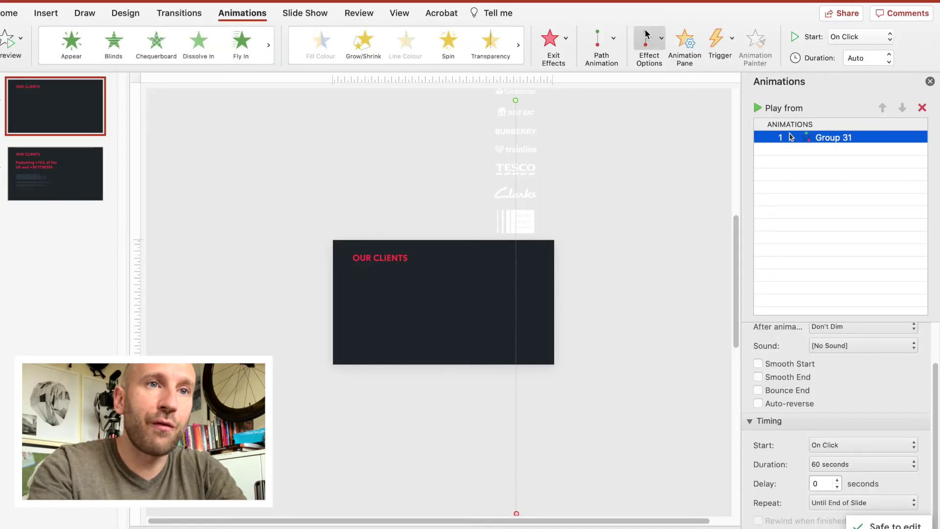
- Leave the motion path direction unchanged, preview the slide show, then return to the first slide
{"action": "left_click", "coordinate": [654, 43]}
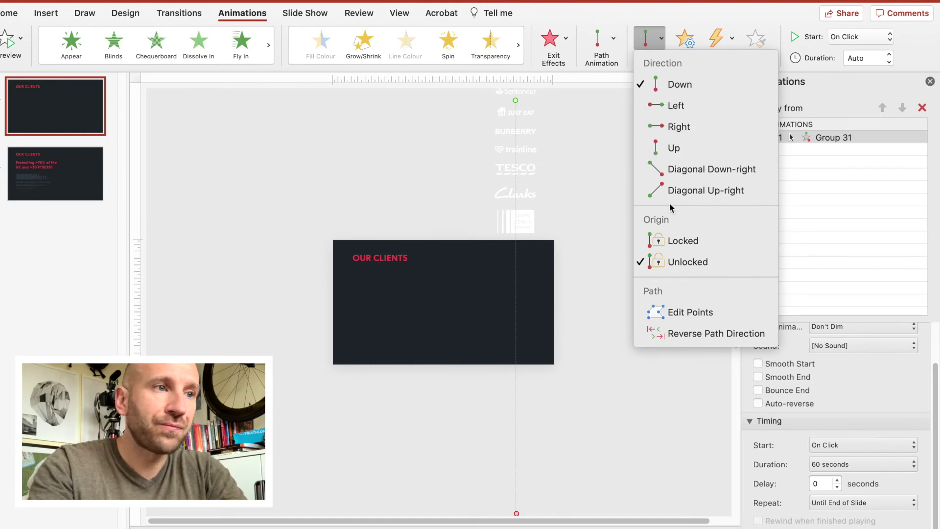
{"action": "left_click", "coordinate": [591, 169]}
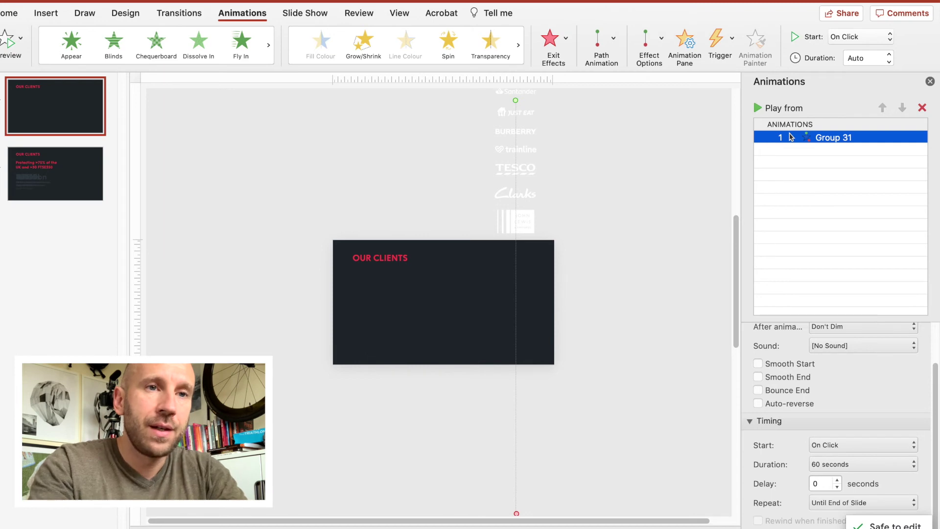
{"action": "key", "text": "super+Return"}
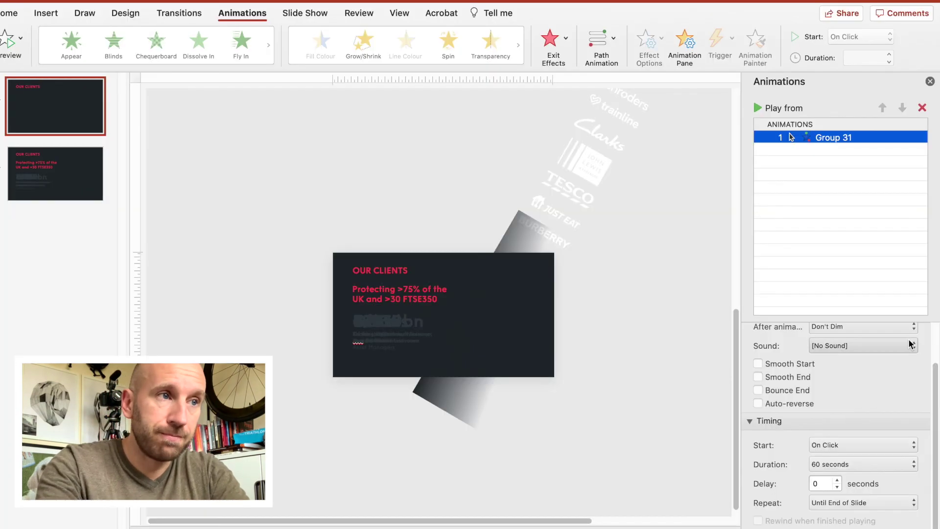
{"action": "left_click", "coordinate": [21, 122]}
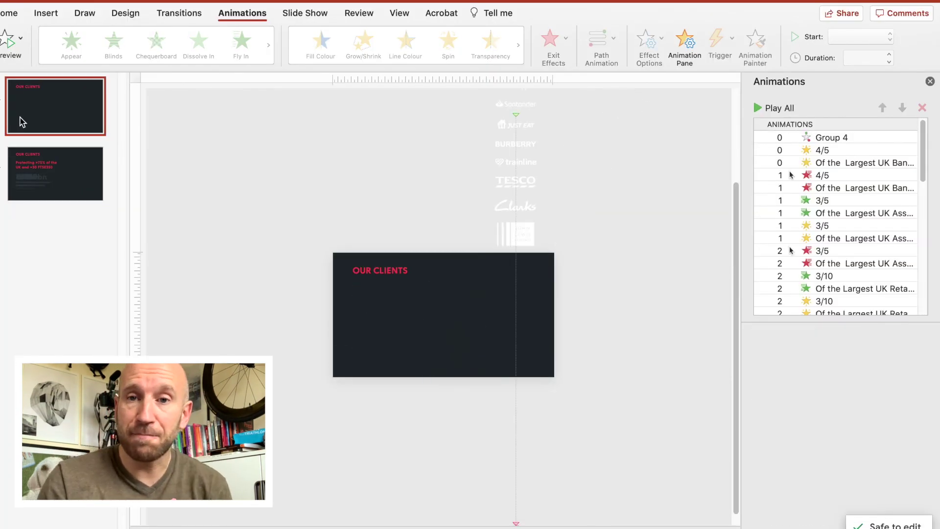